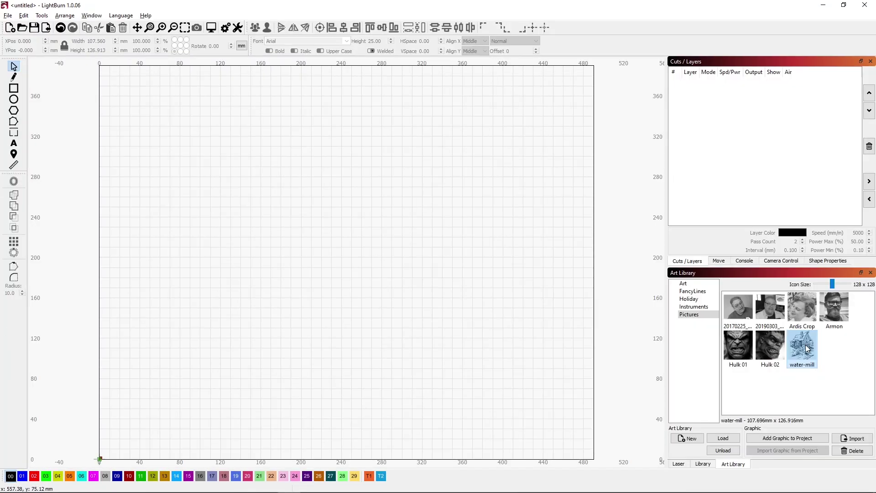
Place the Art Library water-mill picture on the canvas as a 107.696 × 126.916 mm image
{"action": "left_click_drag", "start_coordinate": [802, 350], "coordinate": [365, 262]}
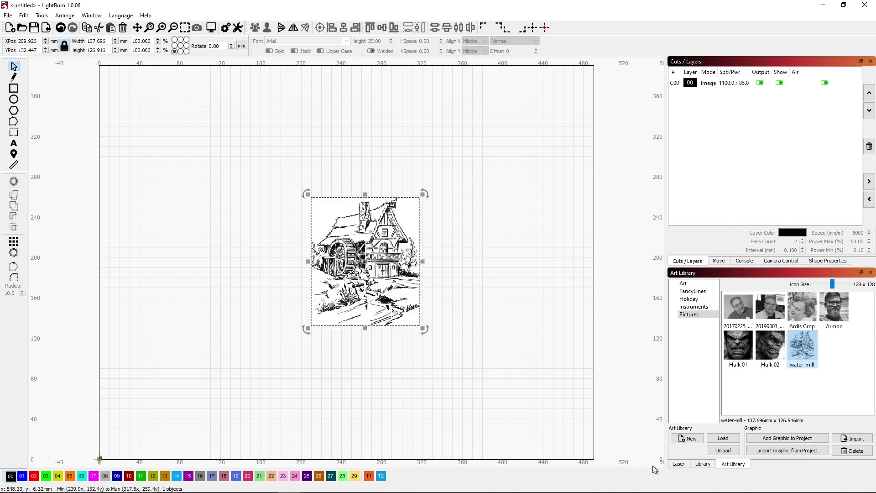
{"action": "left_click", "coordinate": [679, 464]}
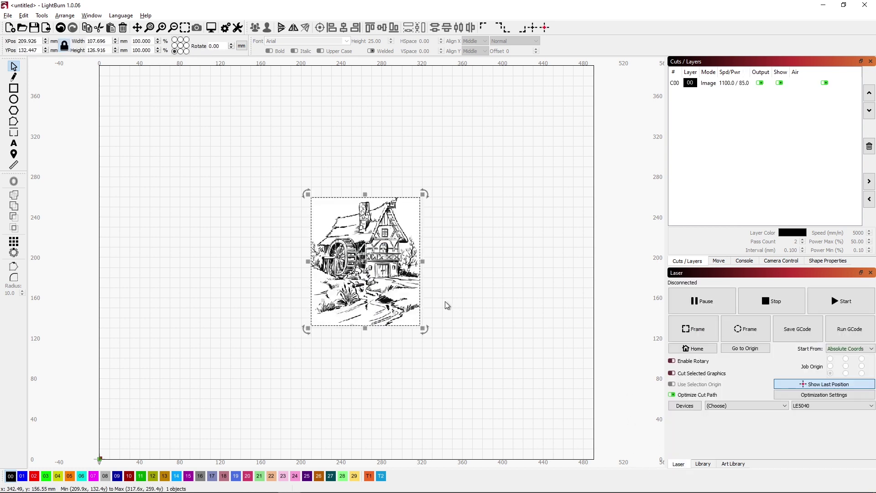
Trace the water-mill picture into black vector art, replacing the original image
{"action": "right_click", "coordinate": [409, 215]}
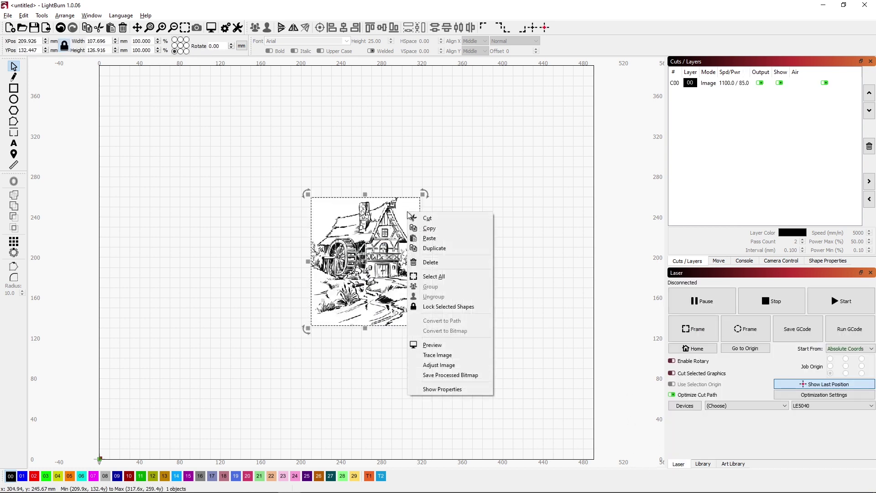
{"action": "left_click", "coordinate": [437, 355]}
{"action": "left_click", "coordinate": [610, 388]}
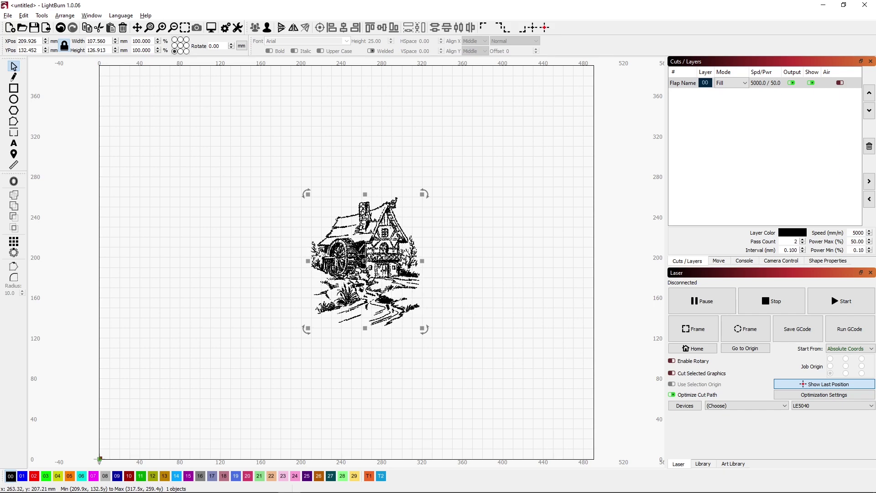
Move the traced drawing to X 0, Y 0 and scale it to 600 mm tall (508.518 × 600 mm)
{"action": "mouse_move", "coordinate": [366, 265]}
{"action": "left_mouse_down"}
{"action": "mouse_move", "coordinate": [300, 261]}
{"action": "mouse_move", "coordinate": [300, 271]}
{"action": "left_mouse_up"}
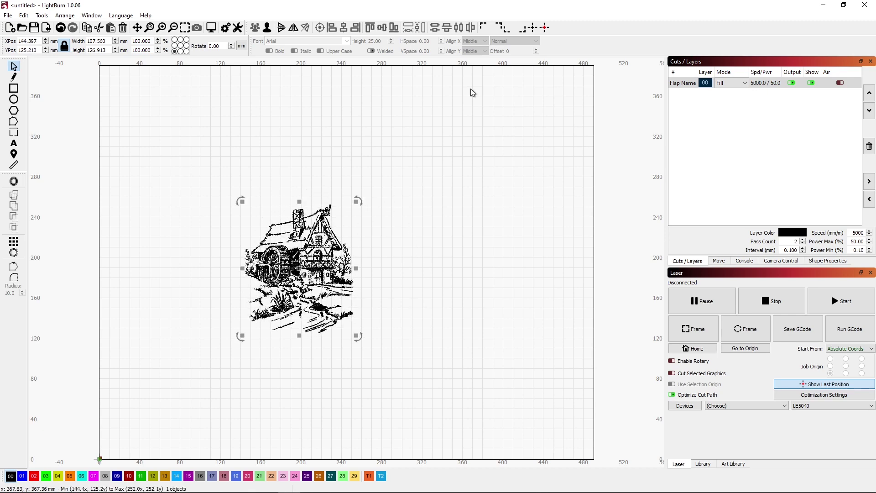
{"action": "left_click", "coordinate": [505, 28]}
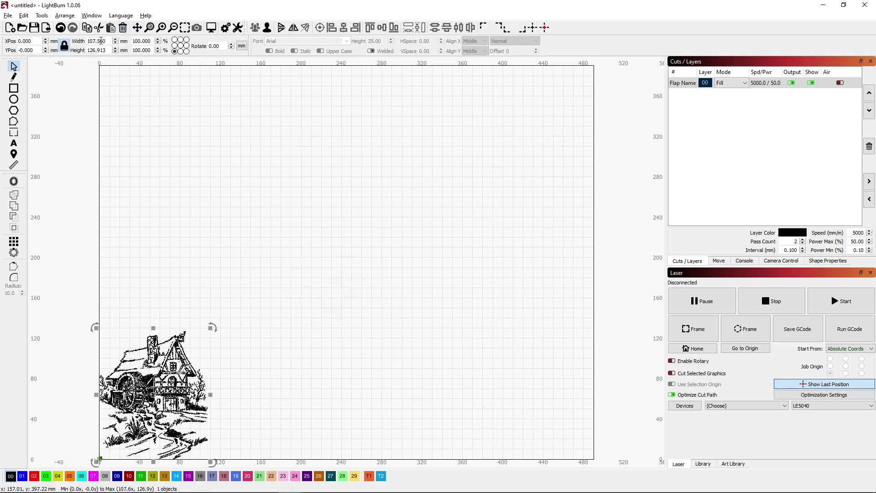
{"action": "double_click", "coordinate": [95, 51]}
{"action": "type", "text": "600"}
{"action": "key", "text": "Return"}
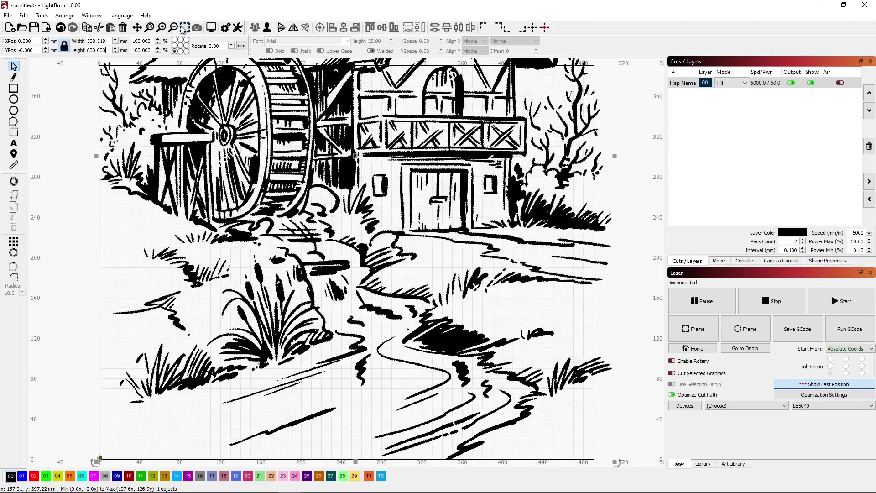
{"action": "scroll", "coordinate": [181, 120], "scroll_direction": "down", "scroll_amount": 3}
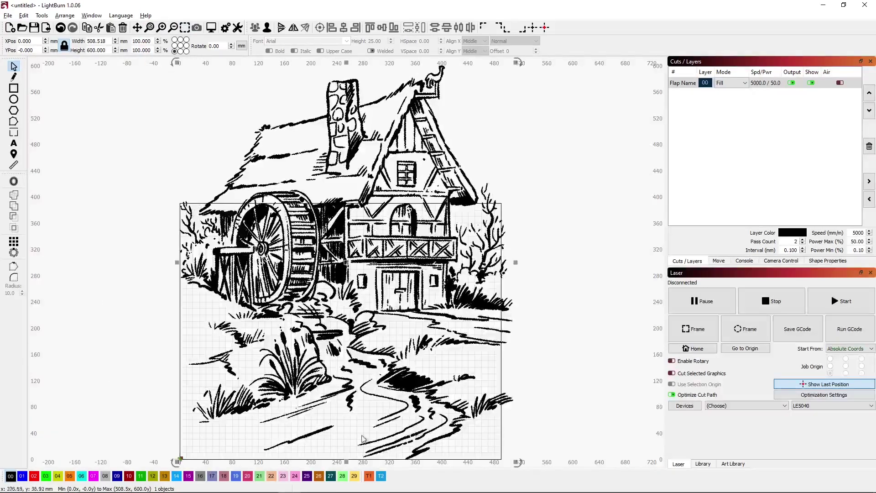
{"action": "left_click", "coordinate": [508, 355]}
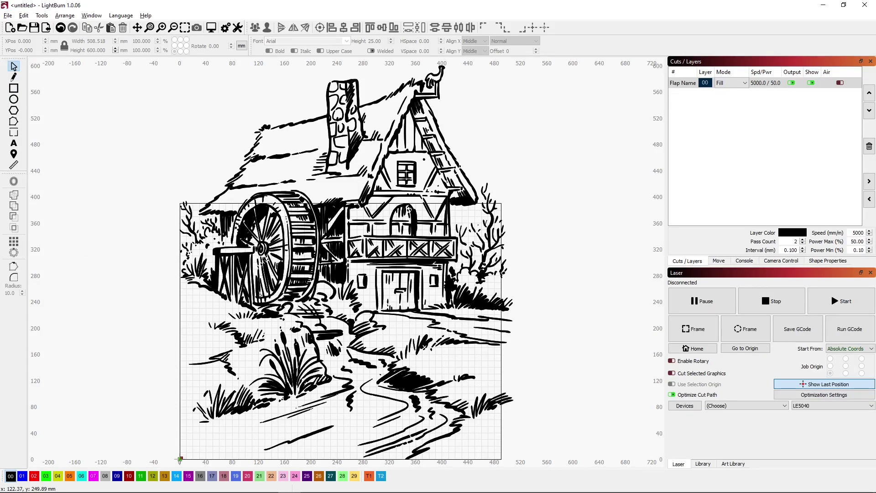
{"action": "left_click", "coordinate": [42, 15]}
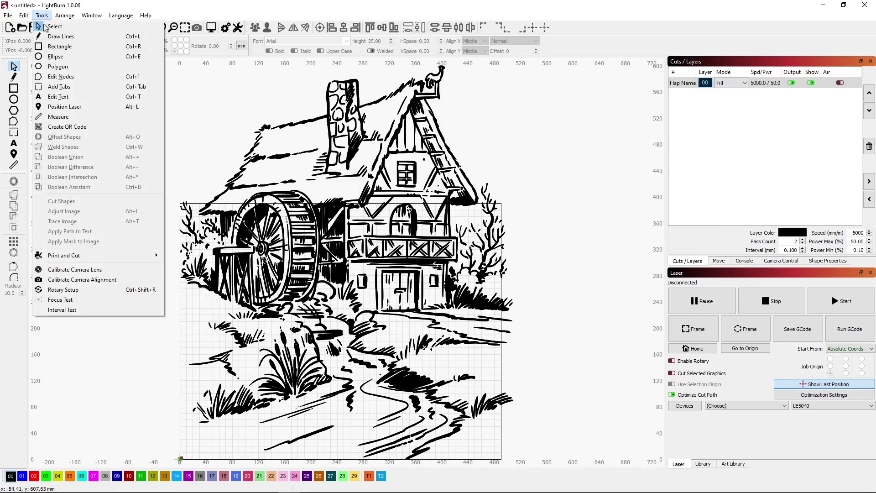
{"action": "left_click", "coordinate": [203, 167]}
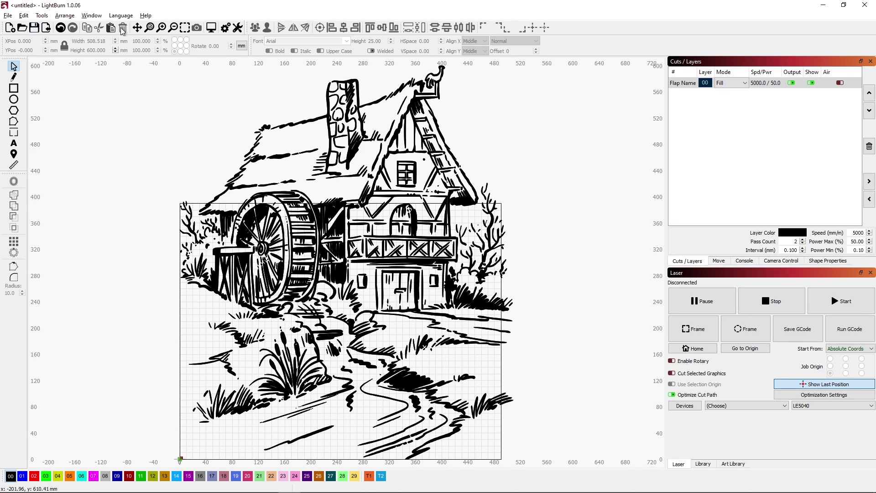
{"action": "left_click", "coordinate": [151, 28]}
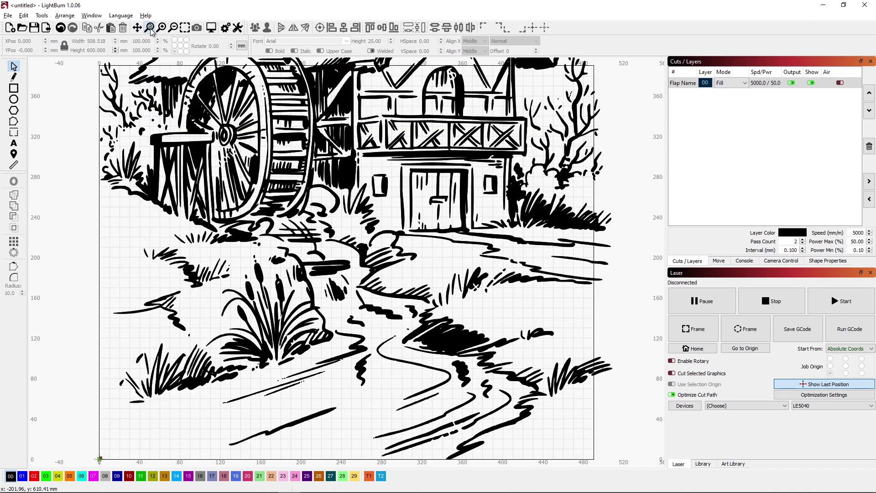
Start a new project without saving and import the Buck Frenzy image (270.899 × 203.175 mm)
{"action": "left_click", "coordinate": [7, 31]}
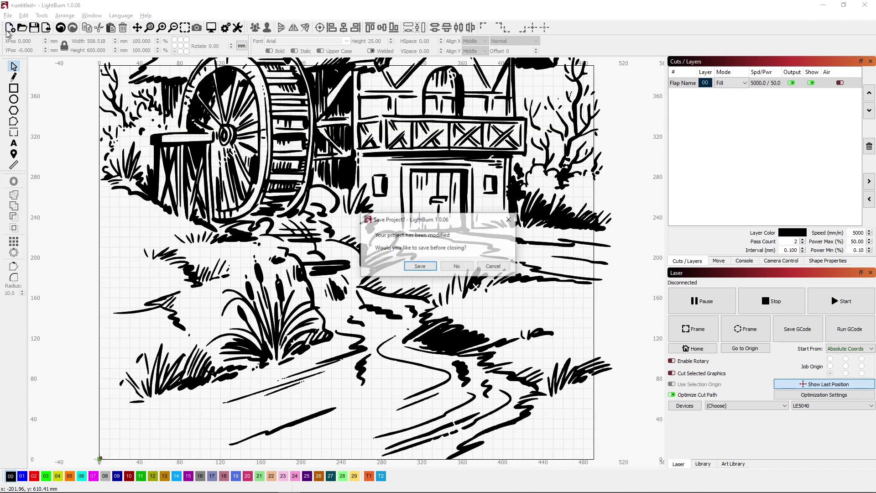
{"action": "left_click", "coordinate": [457, 266]}
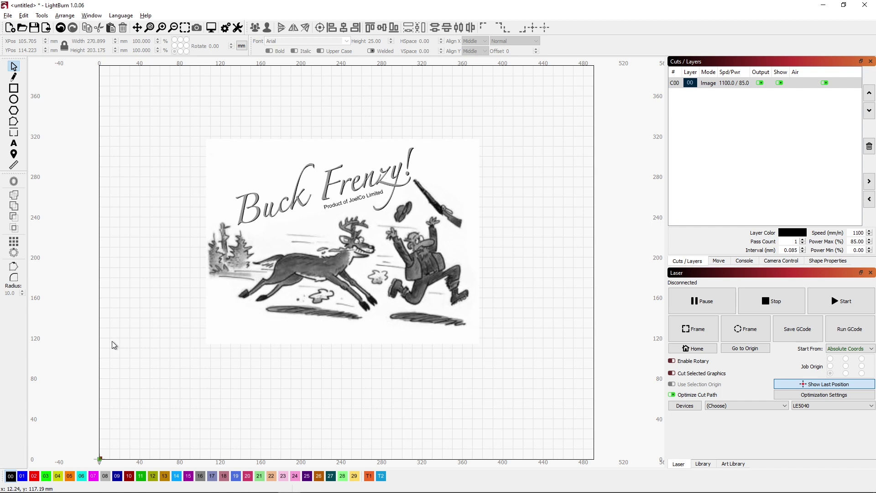
{"action": "left_click", "coordinate": [460, 162]}
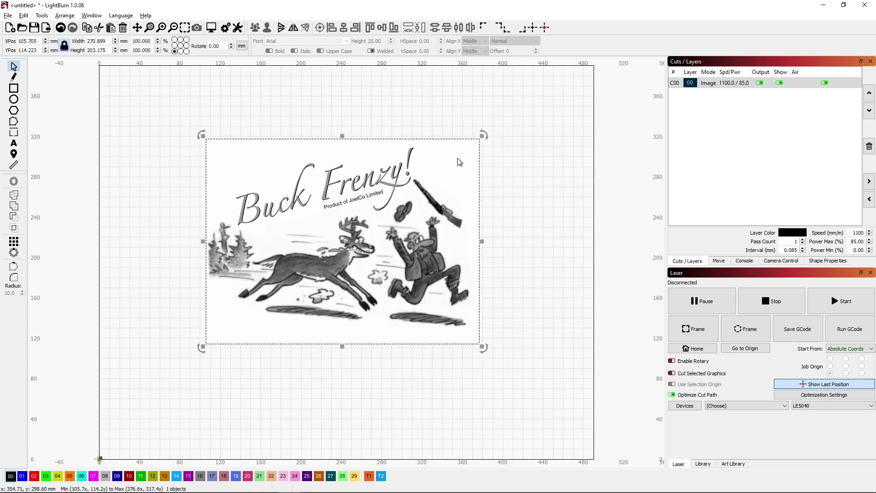
Move the Buck Frenzy picture to X 0, Y 0, enlarge it to 600 × 450 mm, and zoom to fit
{"action": "left_click", "coordinate": [504, 28]}
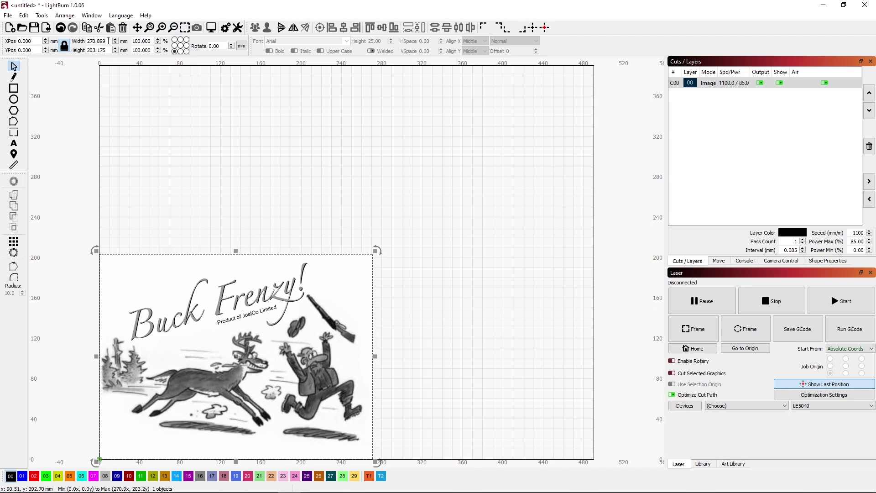
{"action": "left_click_drag", "start_coordinate": [108, 40], "coordinate": [83, 45]}
{"action": "type", "text": "5"}
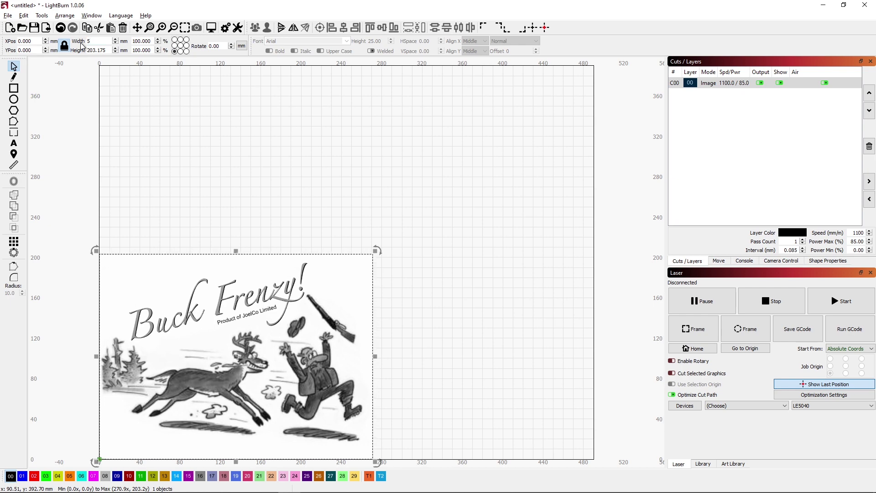
{"action": "type", "text": "0.0"}
{"action": "key", "text": "Return"}
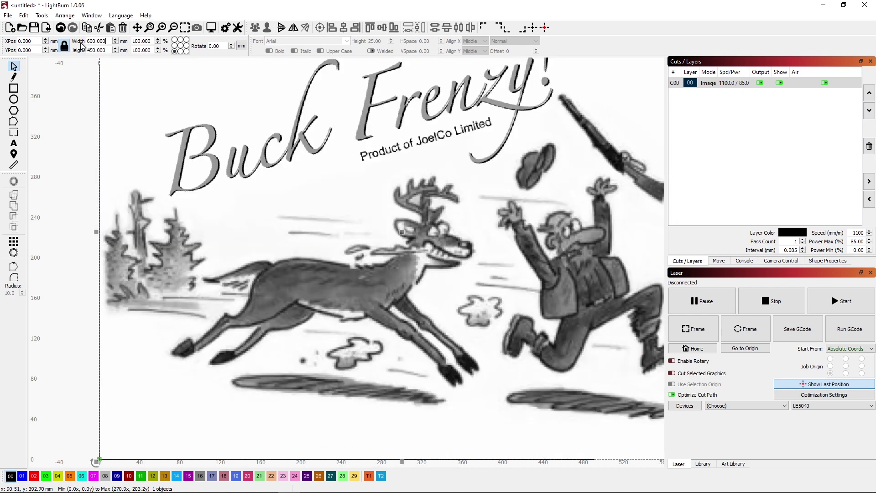
{"action": "left_click", "coordinate": [185, 29]}
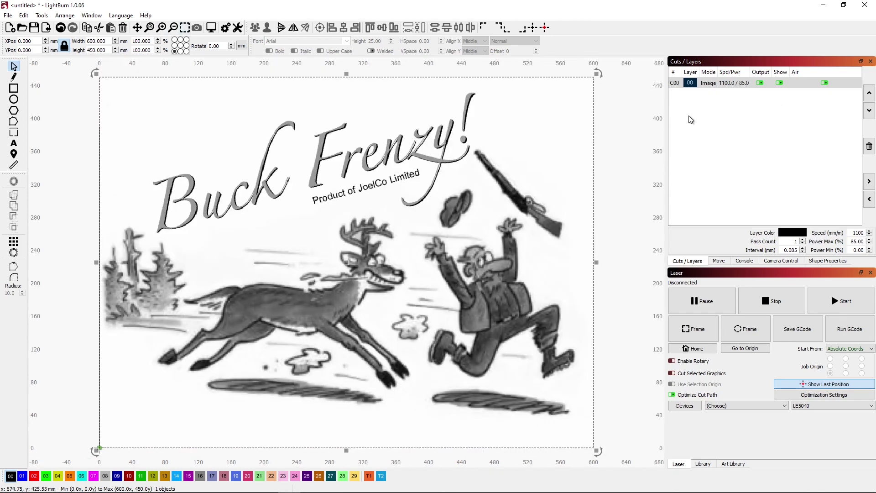
{"action": "left_click", "coordinate": [623, 140]}
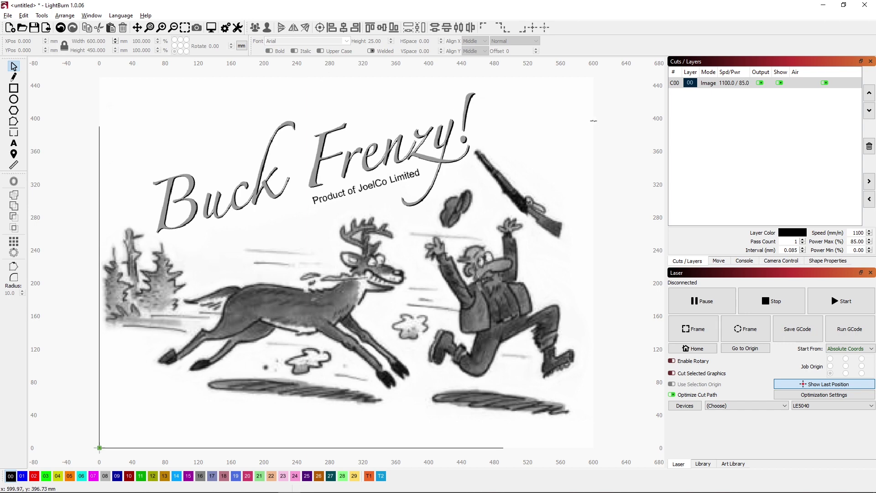
{"action": "left_click", "coordinate": [573, 112]}
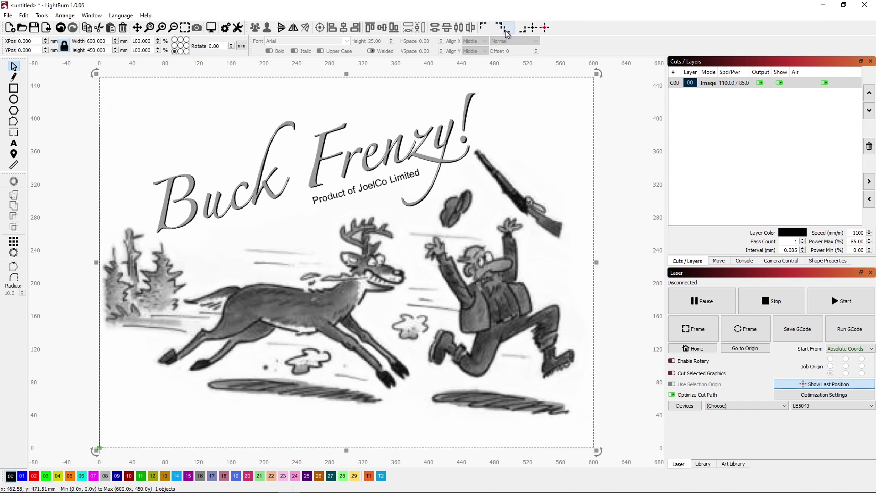
{"action": "left_click", "coordinate": [614, 120]}
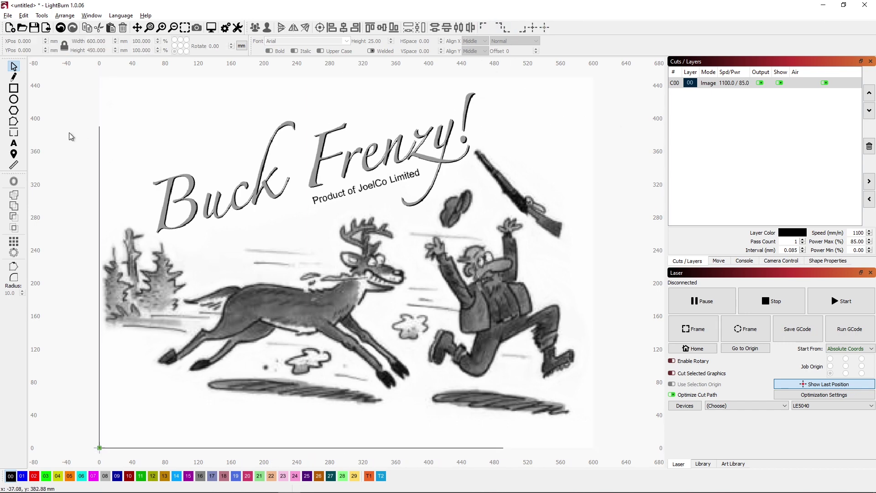
{"action": "mouse_move", "coordinate": [360, 489]}
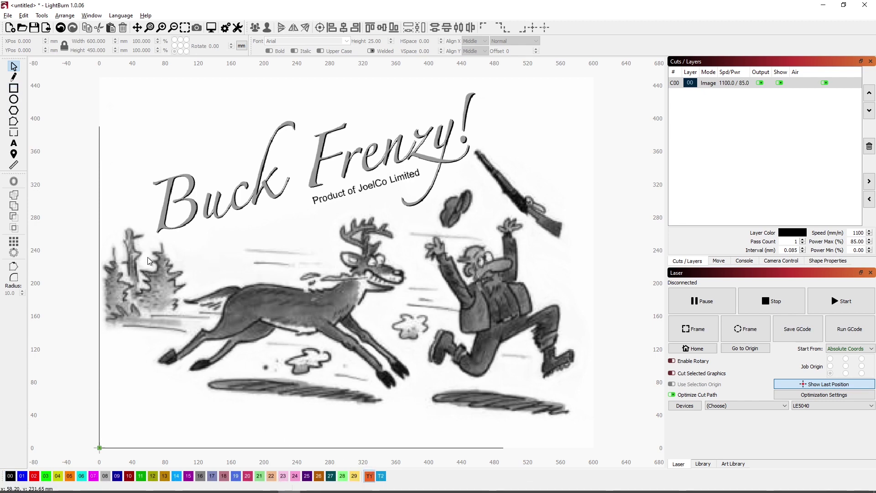
{"action": "left_click", "coordinate": [14, 88]}
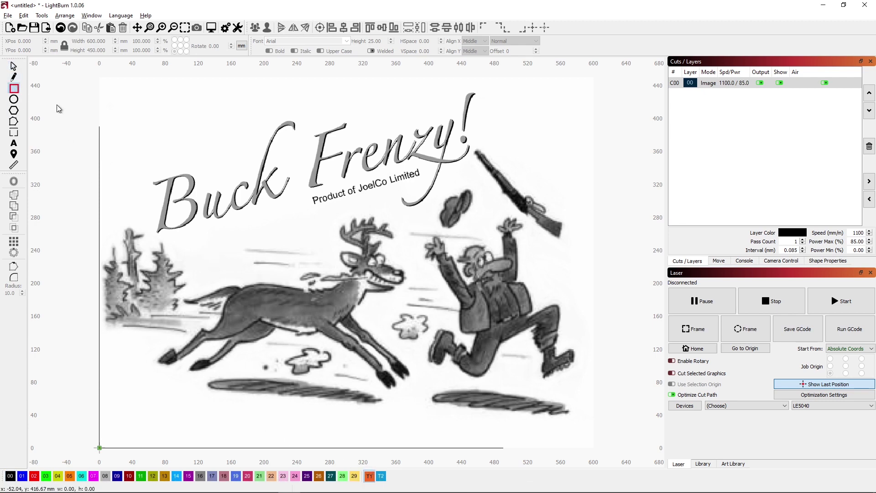
Draw a 109 mm square and move it to the origin corner
{"action": "left_click_drag", "start_coordinate": [56, 105], "coordinate": [123, 172]}
{"action": "double_click", "coordinate": [77, 41]}
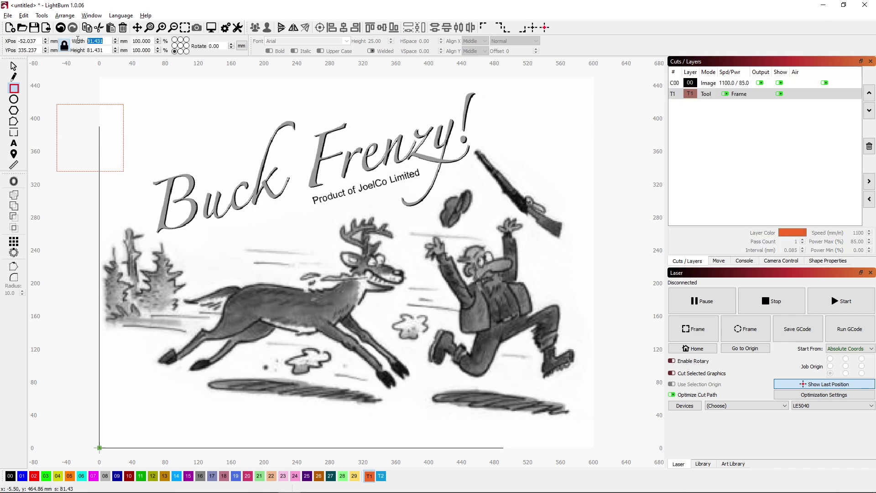
{"action": "type", "text": "109"}
{"action": "key", "text": "Return"}
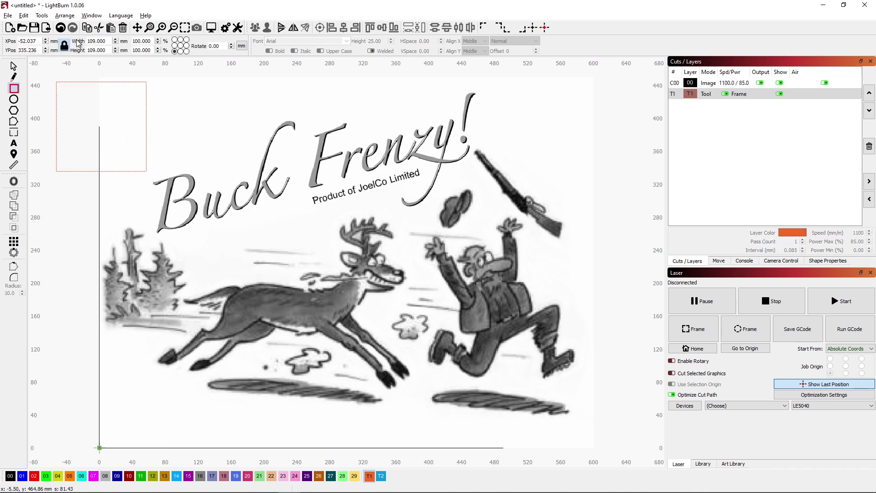
{"action": "left_click", "coordinate": [505, 32]}
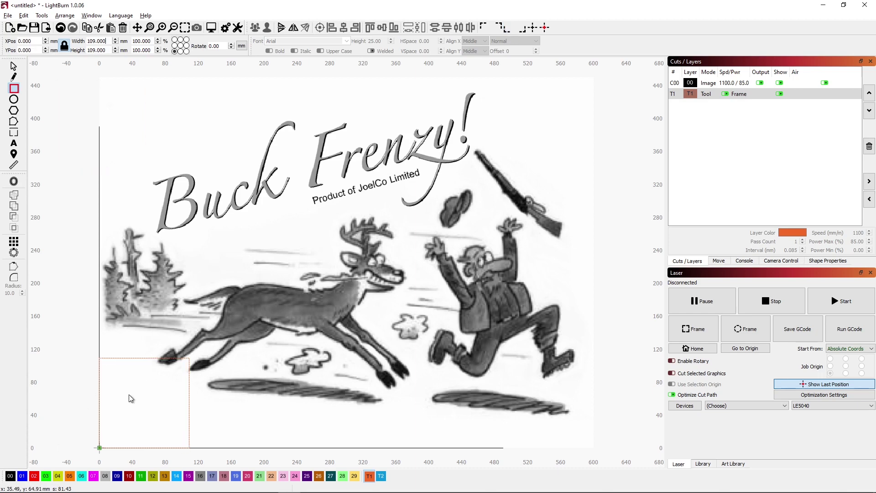
Array the square into a 6-column by 5-row grid over the image
{"action": "left_click", "coordinate": [15, 243]}
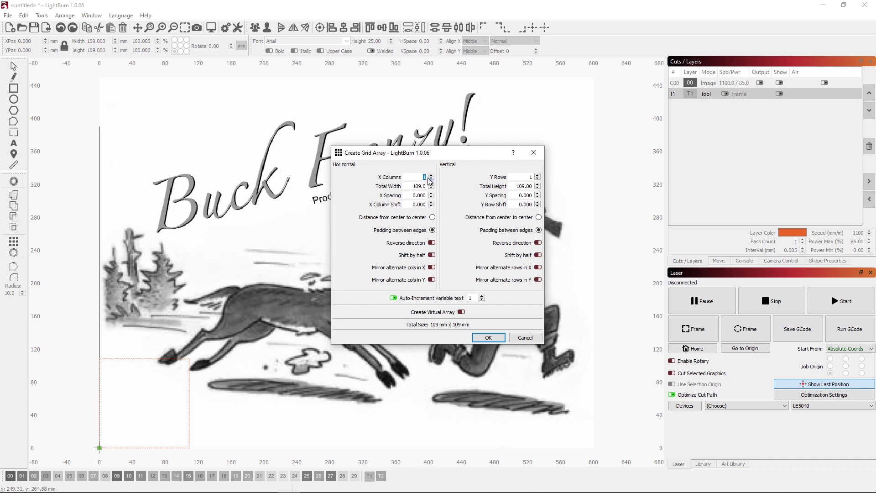
{"action": "type", "text": "6"}
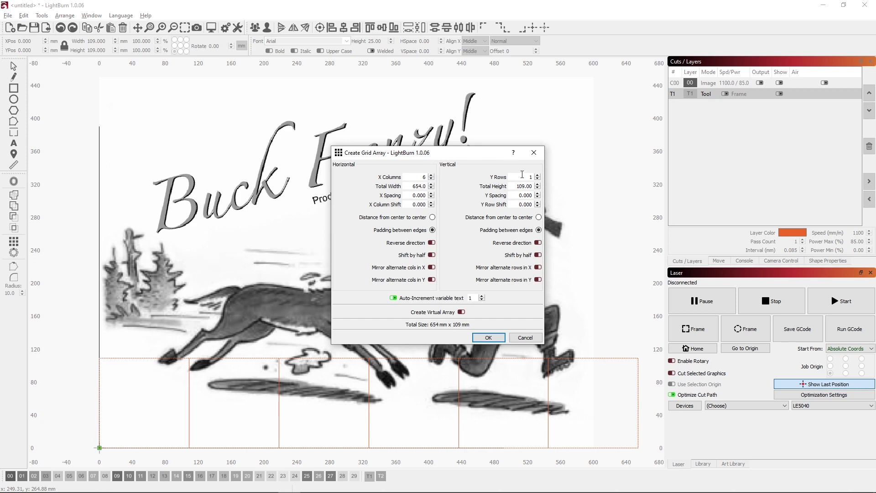
{"action": "type", "text": "5"}
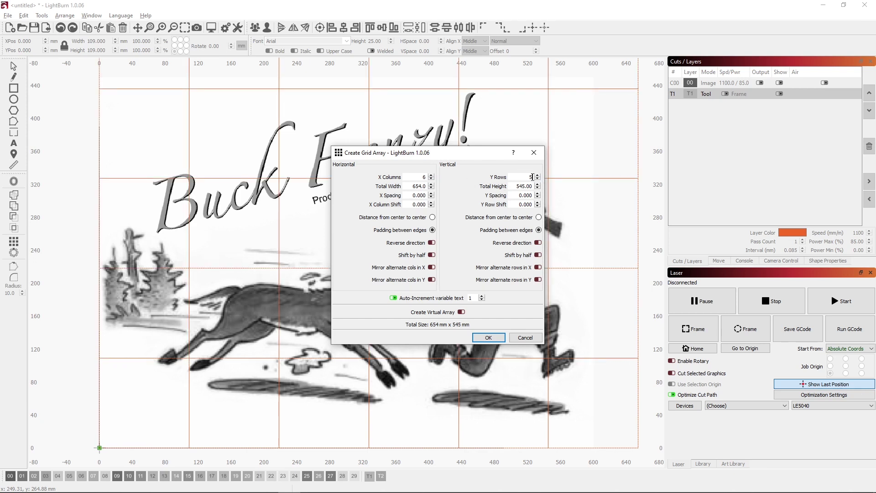
{"action": "type", "text": "4"}
{"action": "left_click", "coordinate": [490, 338]}
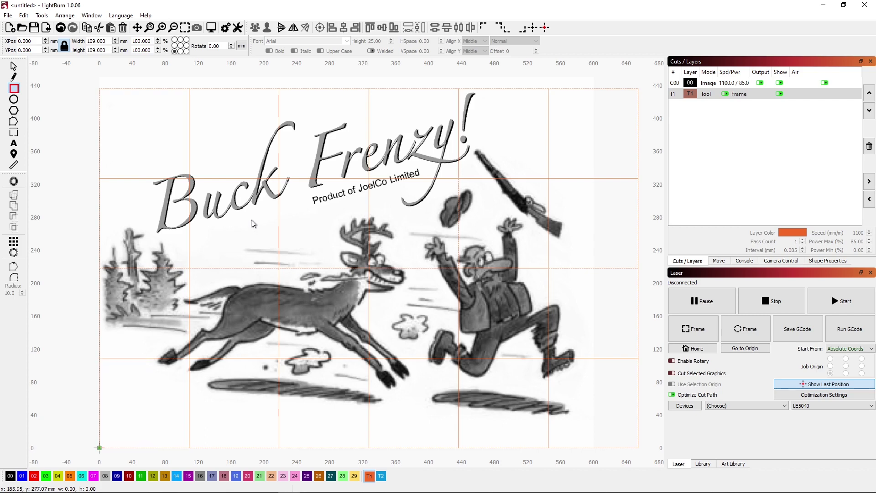
Duplicate the Buck Frenzy image three times, putting the copies on layers 01, 02 and 03
{"action": "left_click", "coordinate": [13, 66]}
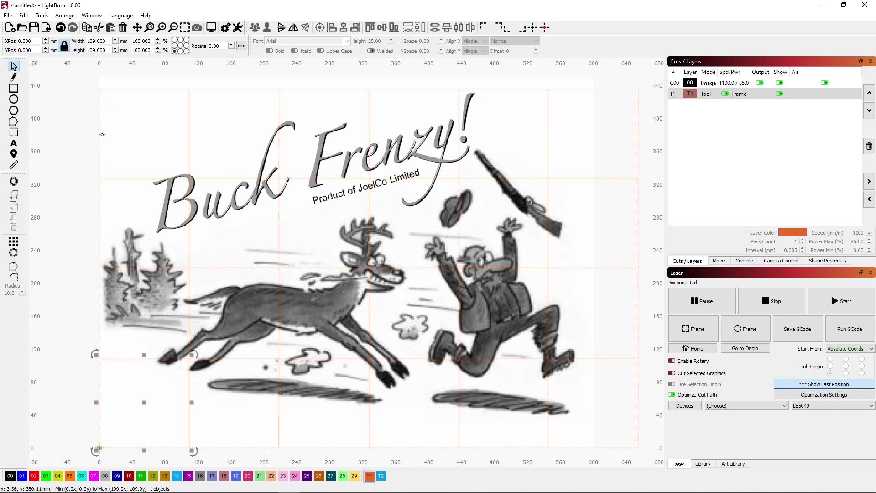
{"action": "right_click", "coordinate": [233, 223]}
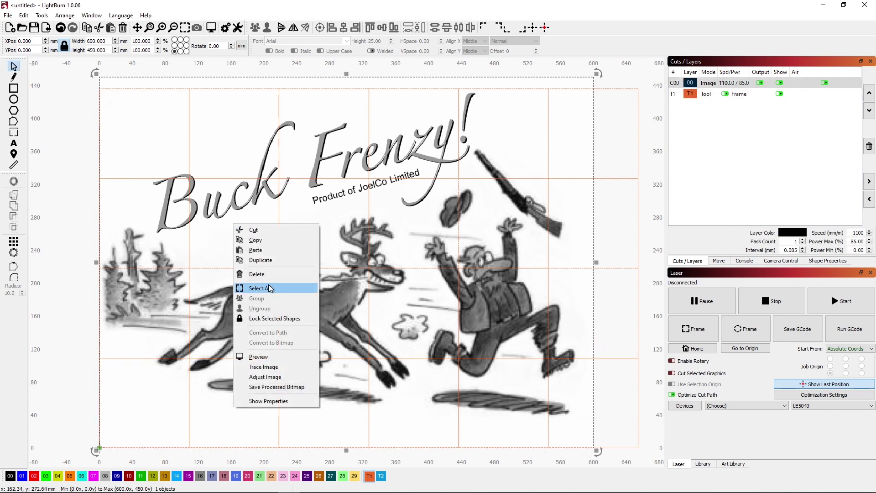
{"action": "left_click", "coordinate": [273, 264]}
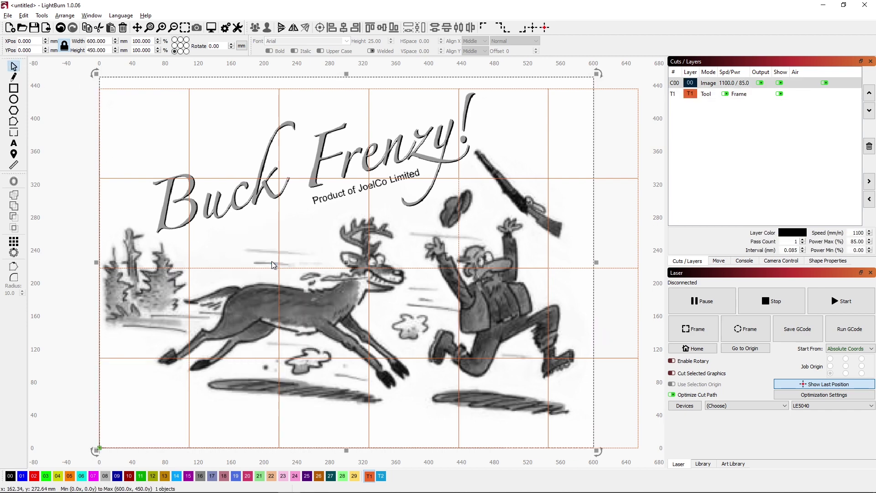
{"action": "left_click", "coordinate": [21, 477]}
{"action": "right_click", "coordinate": [274, 228]}
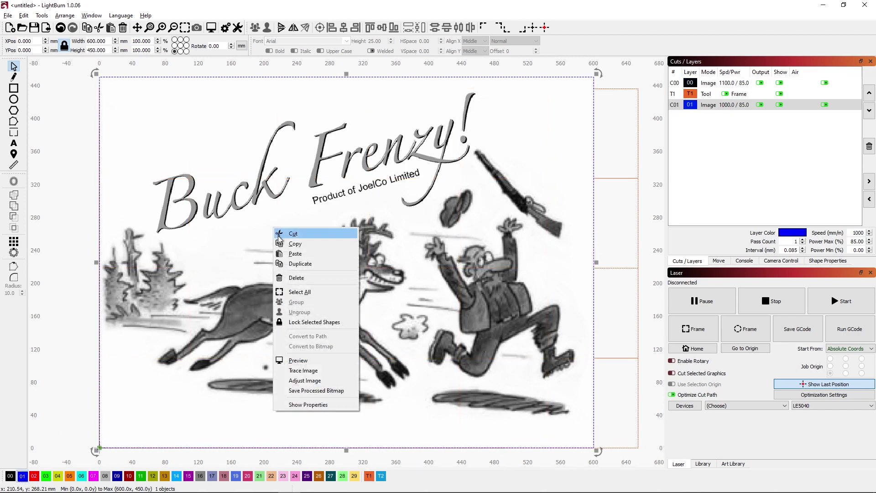
{"action": "left_click", "coordinate": [293, 264]}
{"action": "left_click", "coordinate": [34, 477]}
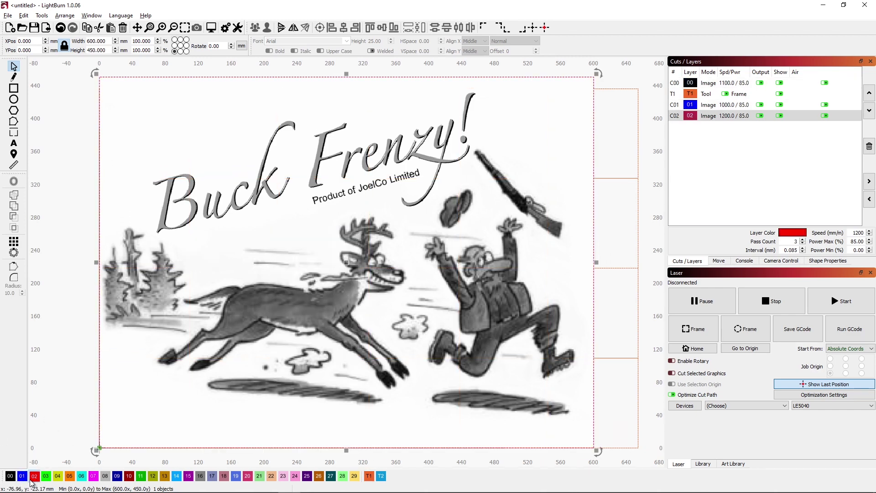
{"action": "right_click", "coordinate": [323, 270]}
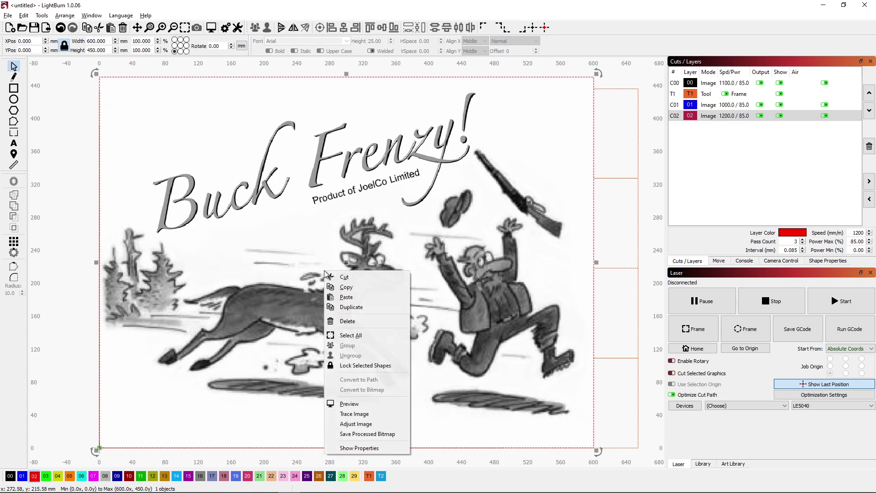
{"action": "left_click", "coordinate": [345, 306]}
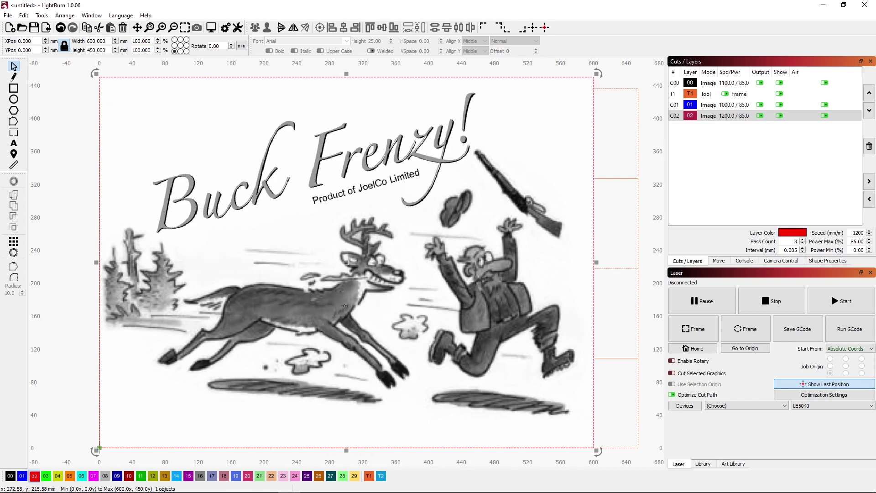
{"action": "left_click", "coordinate": [46, 477]}
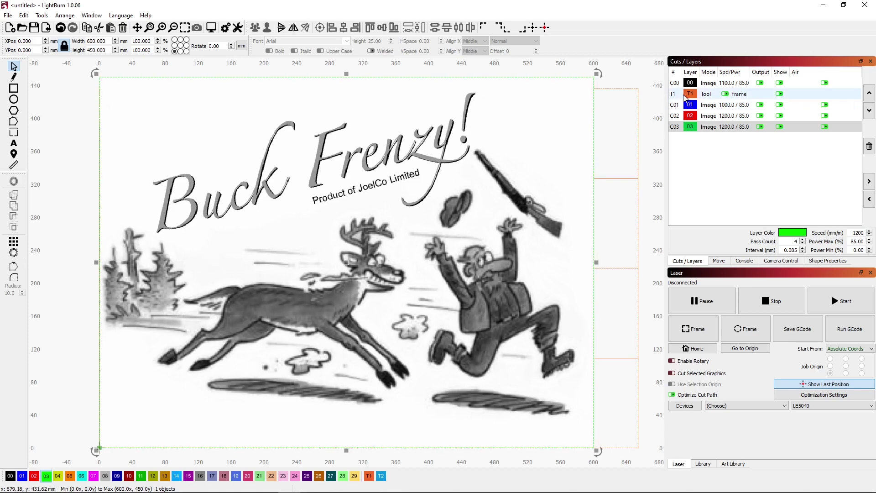
Move the T1 tool layer to the bottom of the layer list
{"action": "left_click", "coordinate": [684, 96]}
{"action": "left_click", "coordinate": [869, 97]}
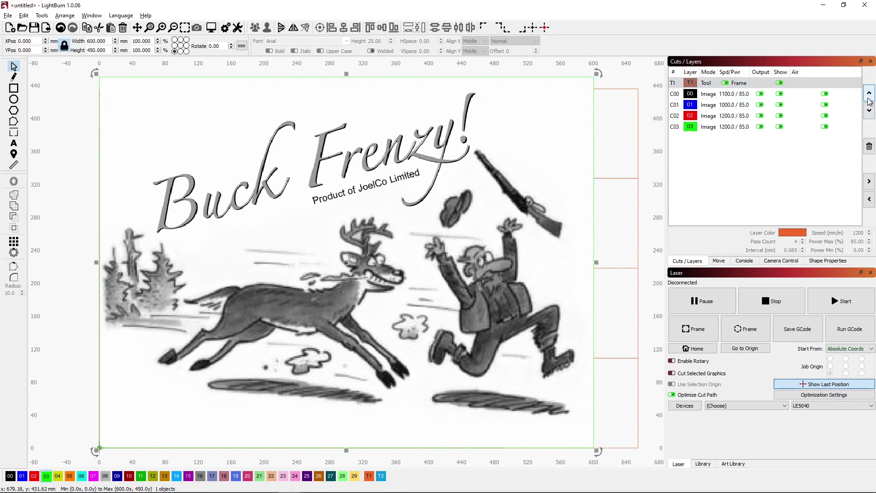
{"action": "left_click", "coordinate": [869, 110]}
{"action": "left_click", "coordinate": [869, 110]}
{"action": "left_click", "coordinate": [869, 110]}
{"action": "left_click", "coordinate": [869, 110]}
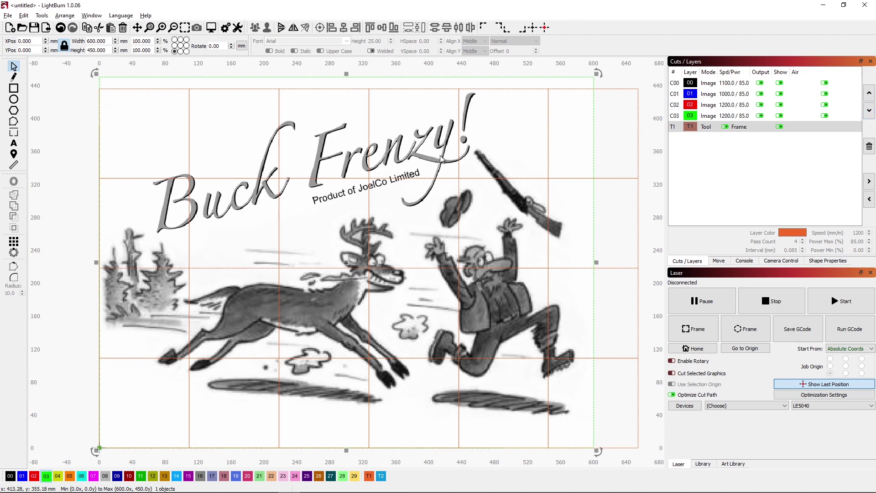
Hide the image layers C00 through C03
{"action": "left_click", "coordinate": [78, 323]}
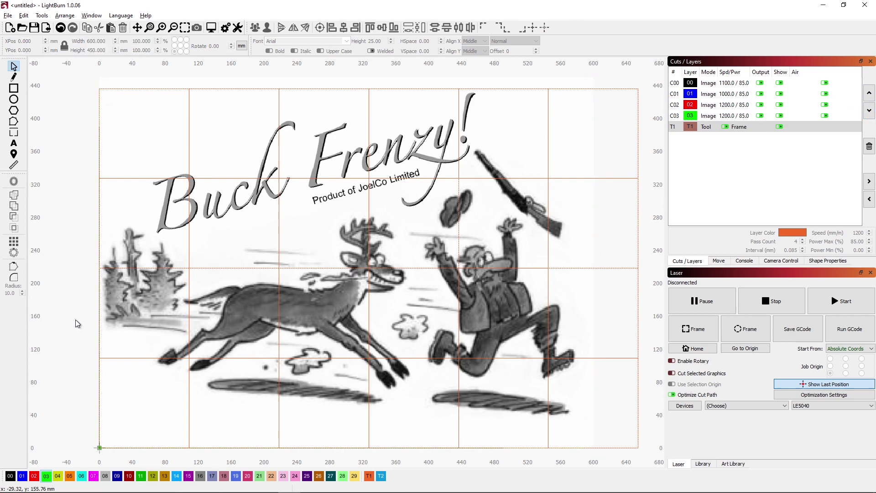
{"action": "left_click", "coordinate": [780, 116]}
{"action": "left_click", "coordinate": [780, 104]}
{"action": "left_click", "coordinate": [780, 82]}
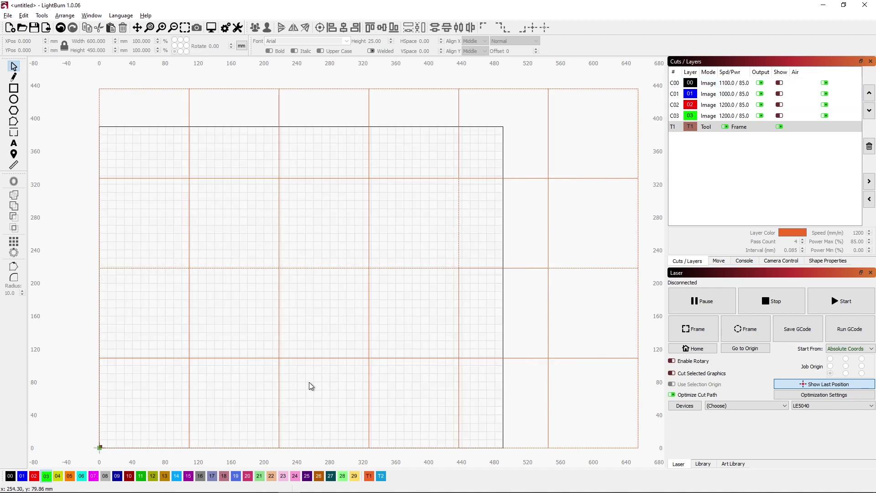
Group the grid squares into 327 × 218 mm blocks of six squares each
{"action": "left_click_drag", "start_coordinate": [309, 382], "coordinate": [168, 319]}
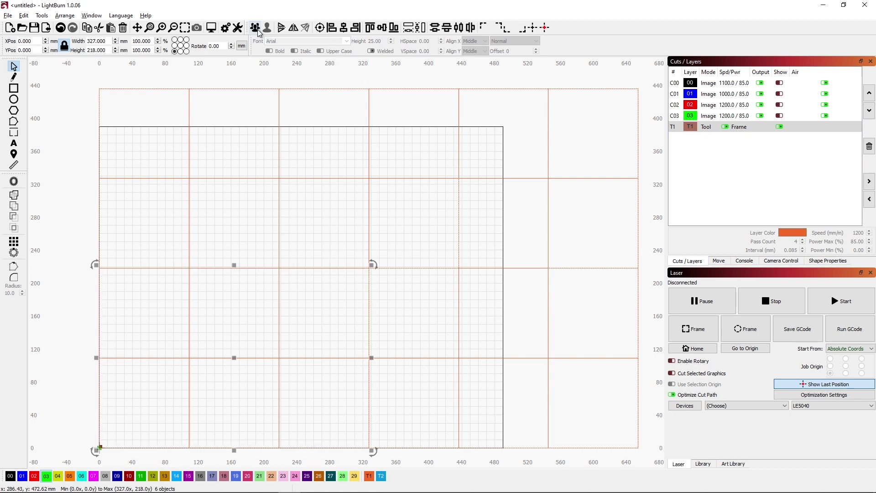
{"action": "left_click_drag", "start_coordinate": [309, 201], "coordinate": [169, 147]}
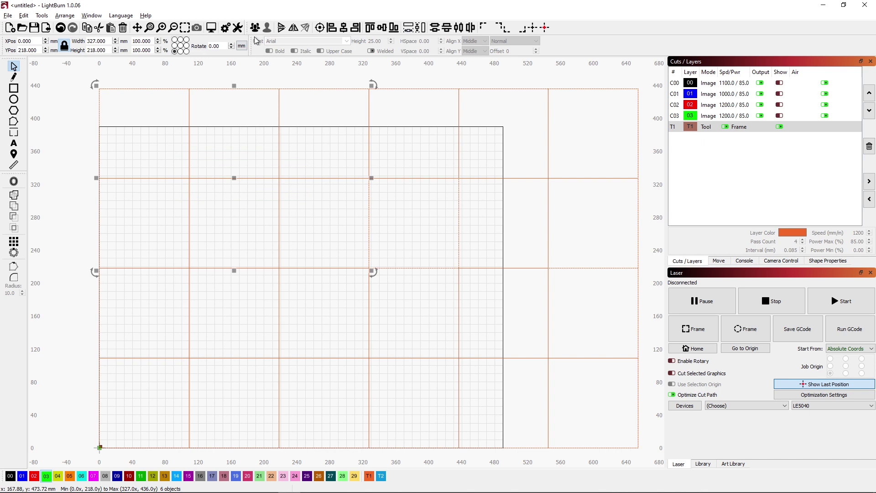
{"action": "left_click_drag", "start_coordinate": [568, 195], "coordinate": [436, 163]}
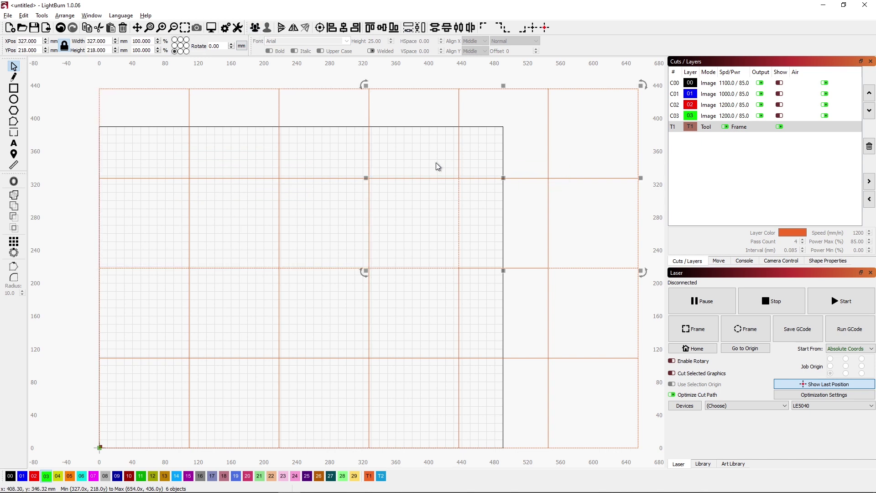
{"action": "left_click", "coordinate": [254, 31]}
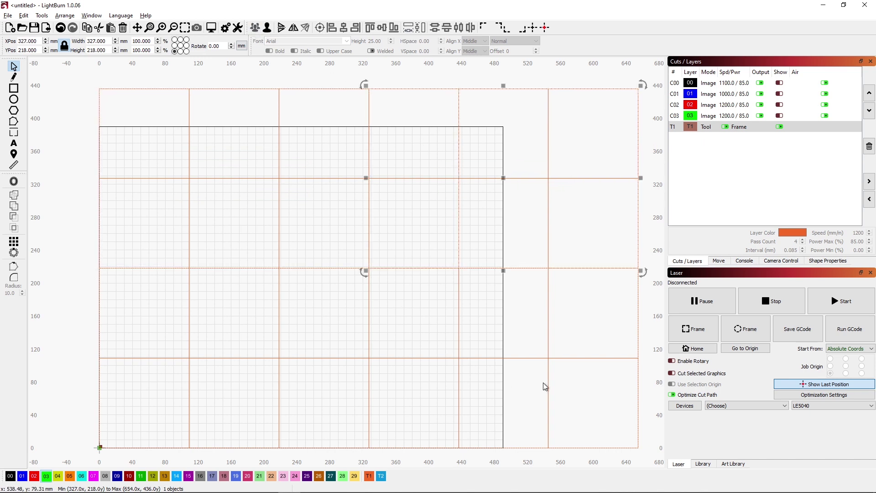
{"action": "left_click_drag", "start_coordinate": [573, 382], "coordinate": [418, 329]}
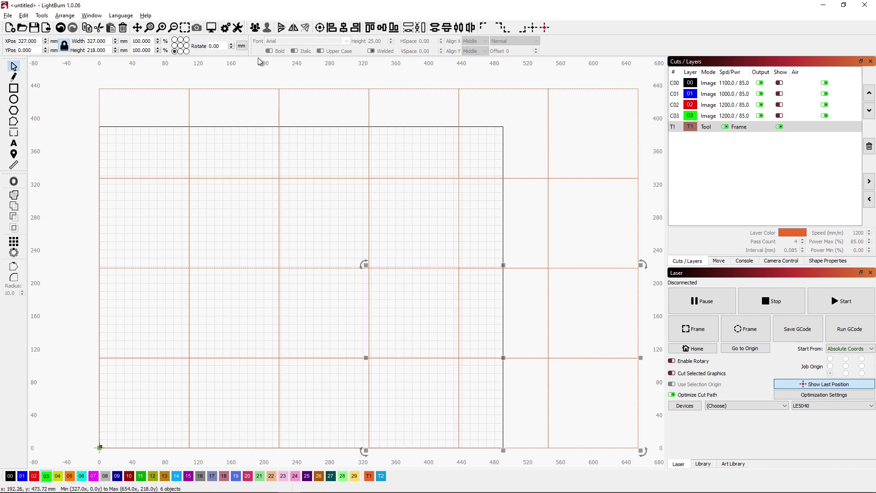
{"action": "left_click", "coordinate": [258, 30]}
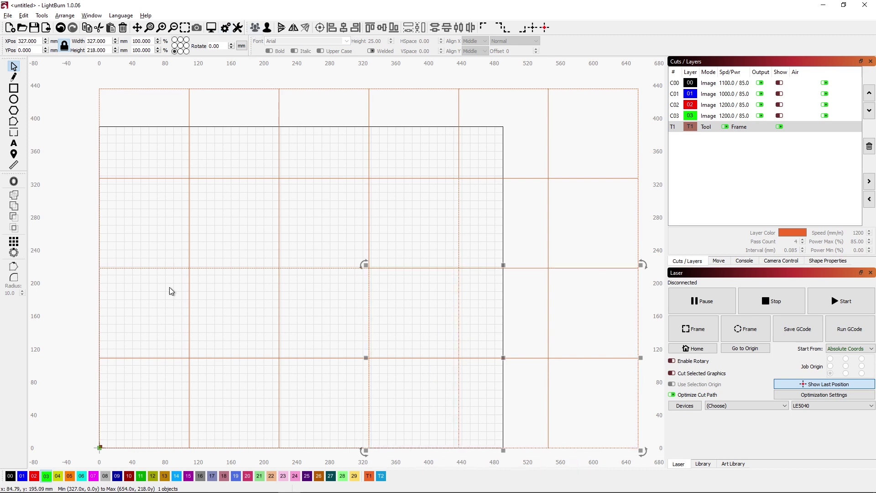
{"action": "left_click", "coordinate": [82, 338]}
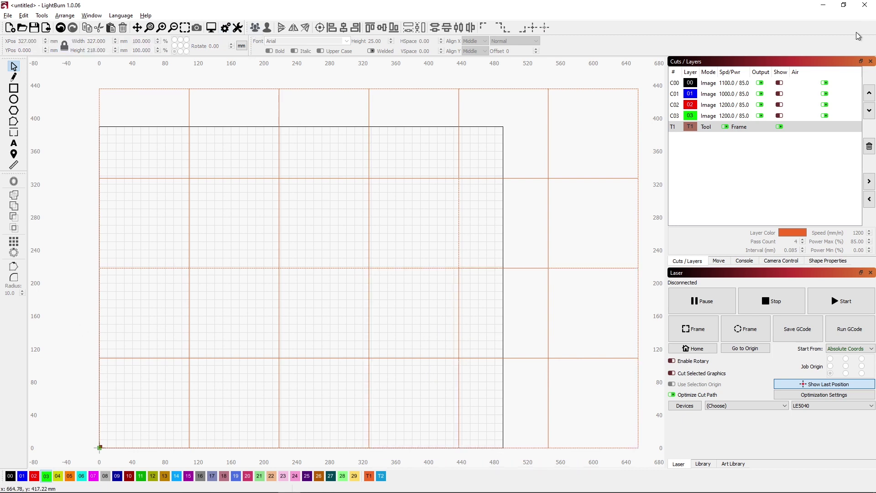
{"action": "left_click", "coordinate": [779, 82]}
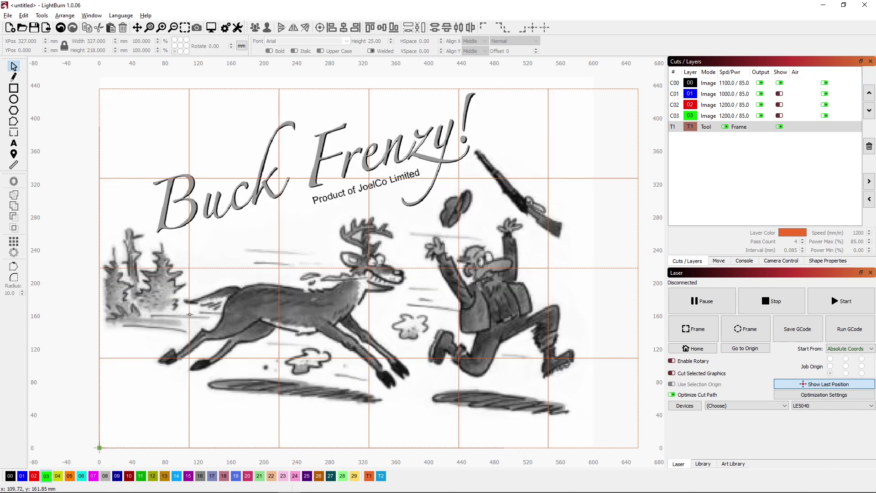
Mask the layer 00 image to the lower-left block and flatten it to 326.953 × 217.969 mm
{"action": "left_click", "coordinate": [229, 321]}
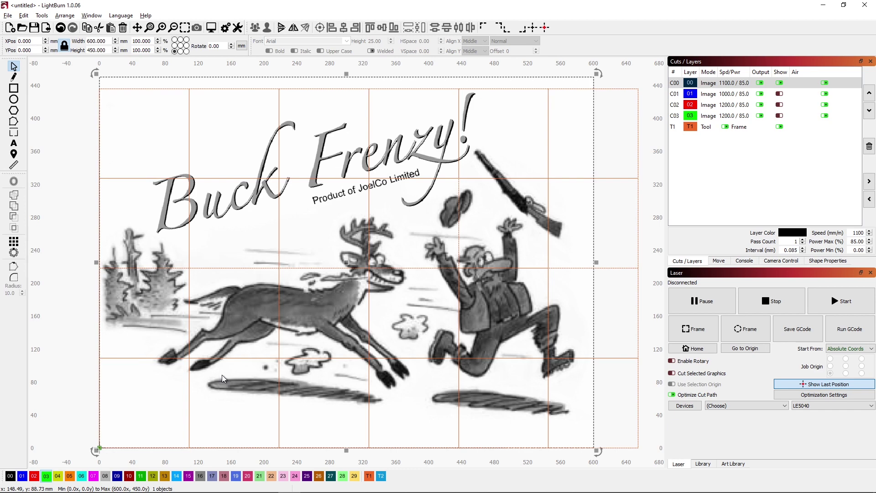
{"action": "key", "text": "ctrl+a"}
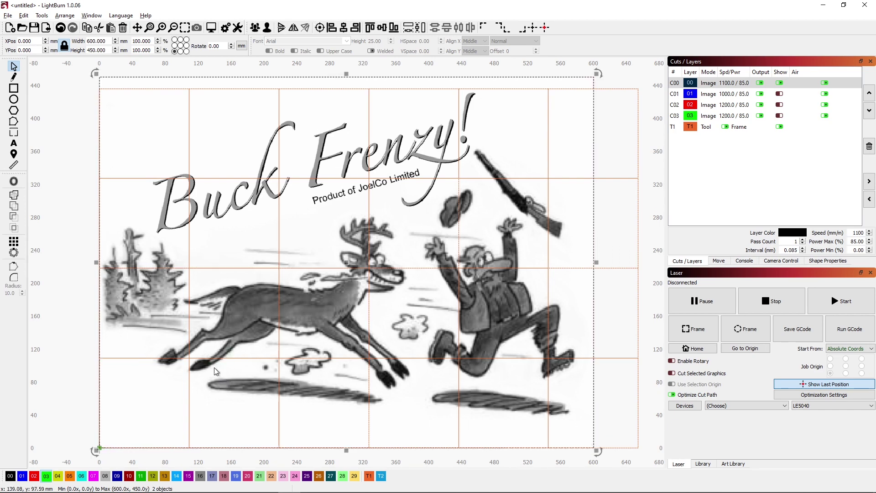
{"action": "right_click", "coordinate": [222, 341]}
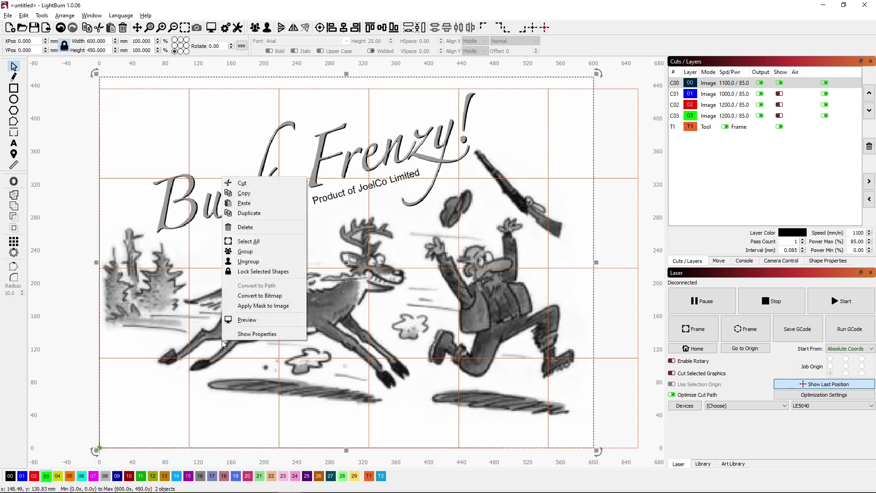
{"action": "left_click", "coordinate": [254, 306]}
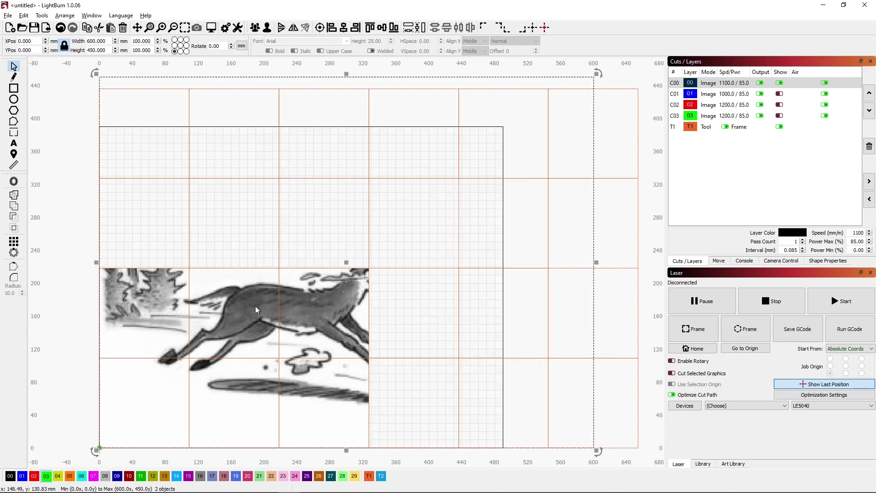
{"action": "right_click", "coordinate": [246, 336]}
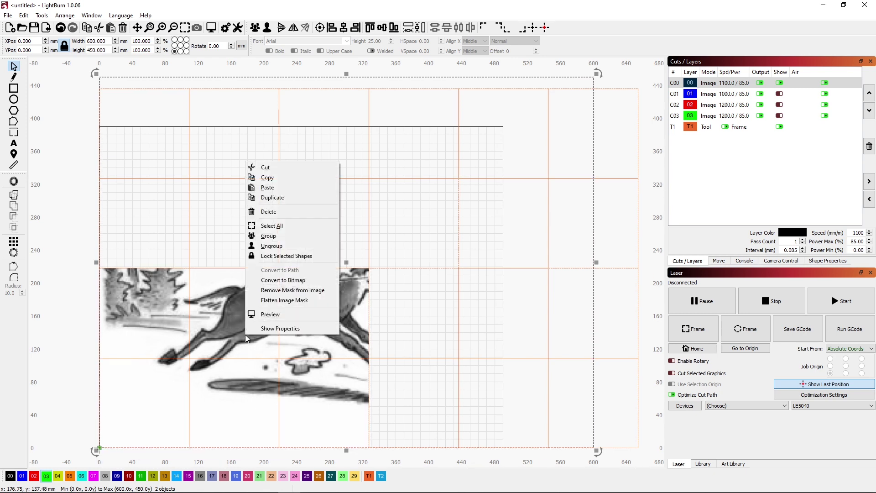
{"action": "left_click", "coordinate": [281, 300]}
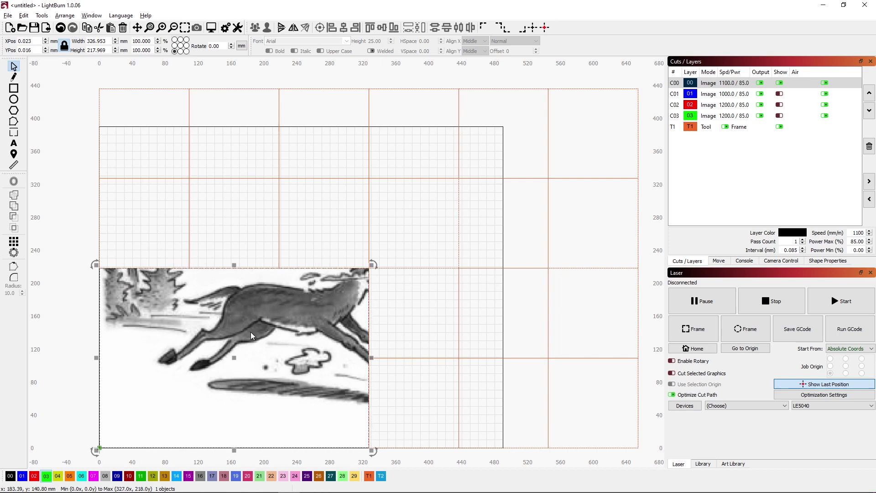
Show only layer 01, then mask its image to the upper-left block and flatten it
{"action": "left_click", "coordinate": [780, 82]}
{"action": "left_click", "coordinate": [780, 93]}
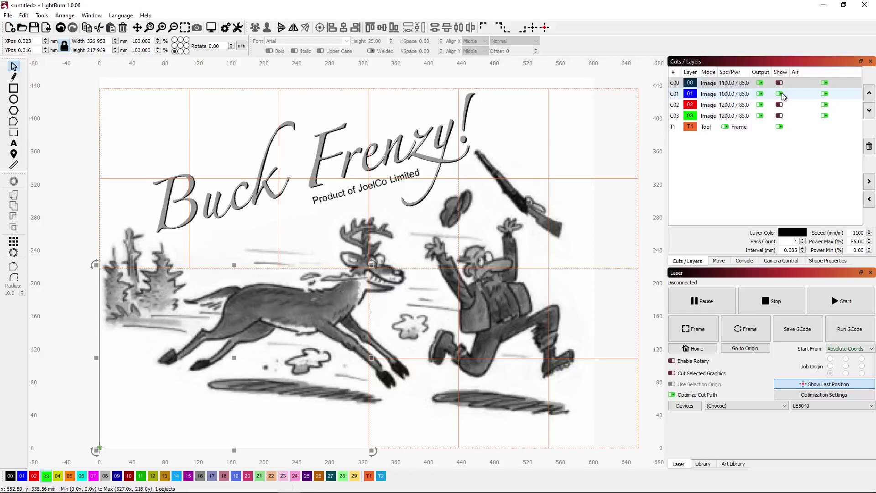
{"action": "left_click", "coordinate": [299, 323]}
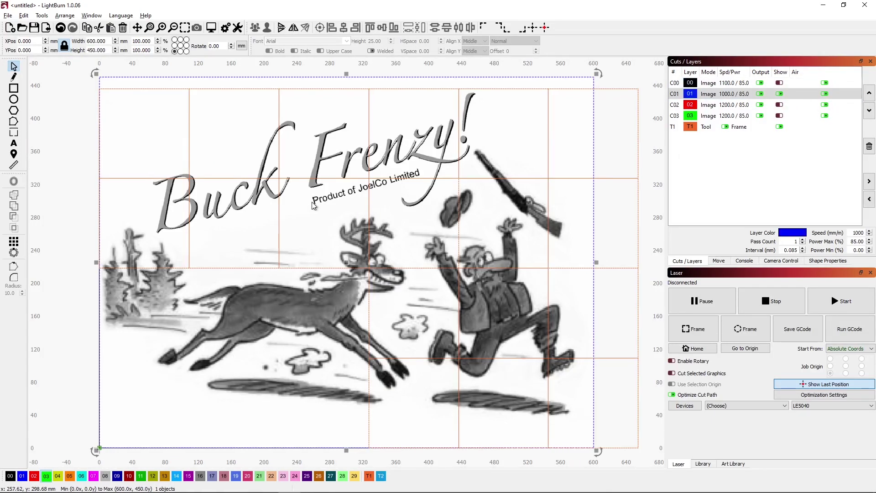
{"action": "left_click_drag", "start_coordinate": [300, 190], "coordinate": [271, 183]}
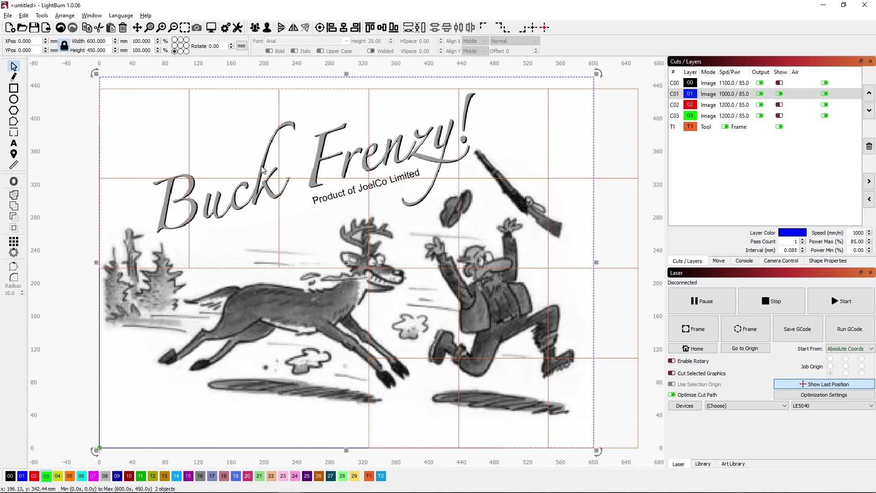
{"action": "right_click", "coordinate": [271, 182]}
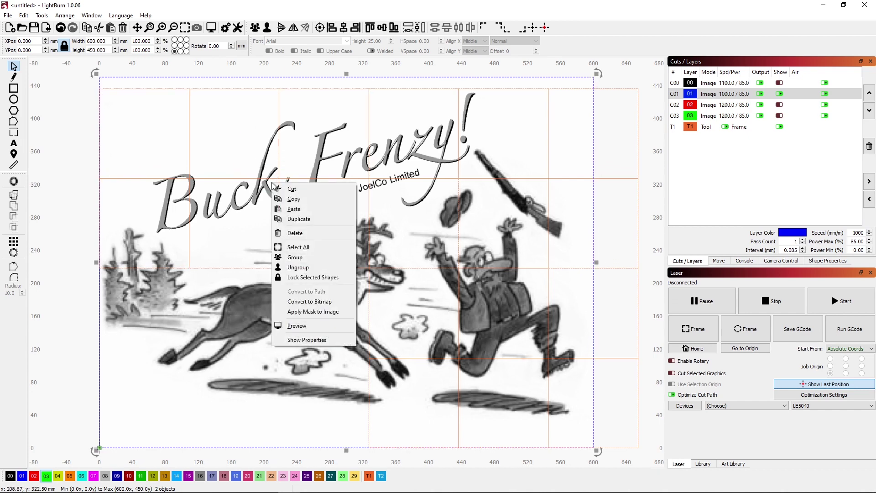
{"action": "left_click", "coordinate": [297, 312]}
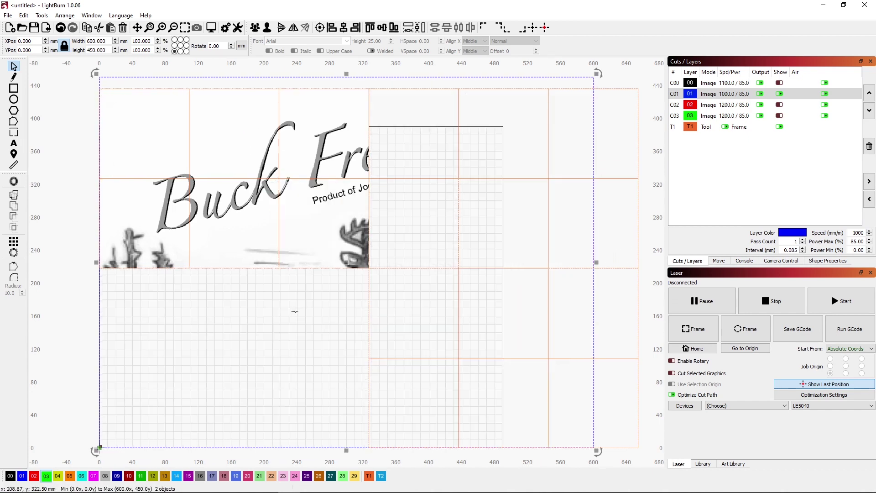
{"action": "right_click", "coordinate": [295, 226]}
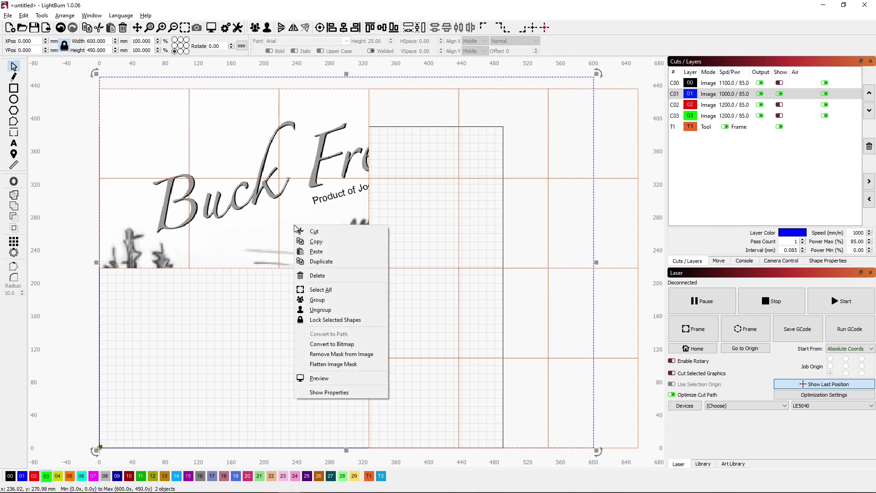
{"action": "left_click", "coordinate": [314, 363]}
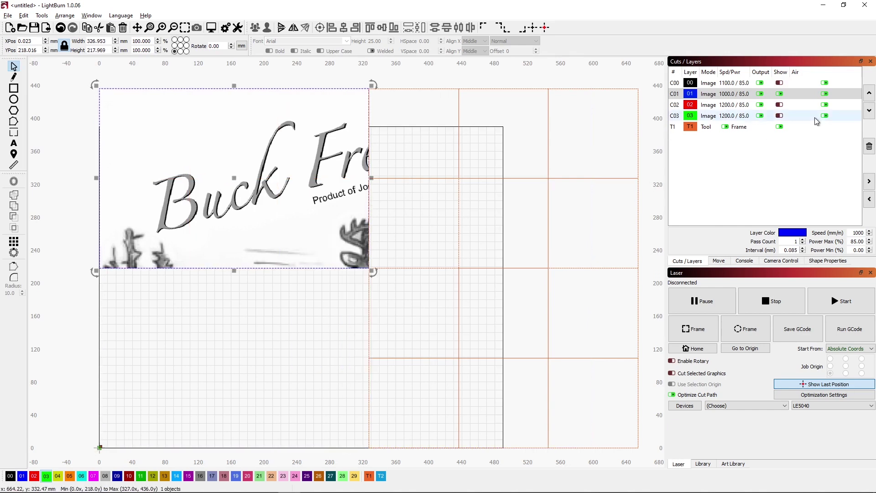
Hide layer 01, show layer 02, and select its full image
{"action": "left_click", "coordinate": [780, 93]}
{"action": "left_click", "coordinate": [780, 105]}
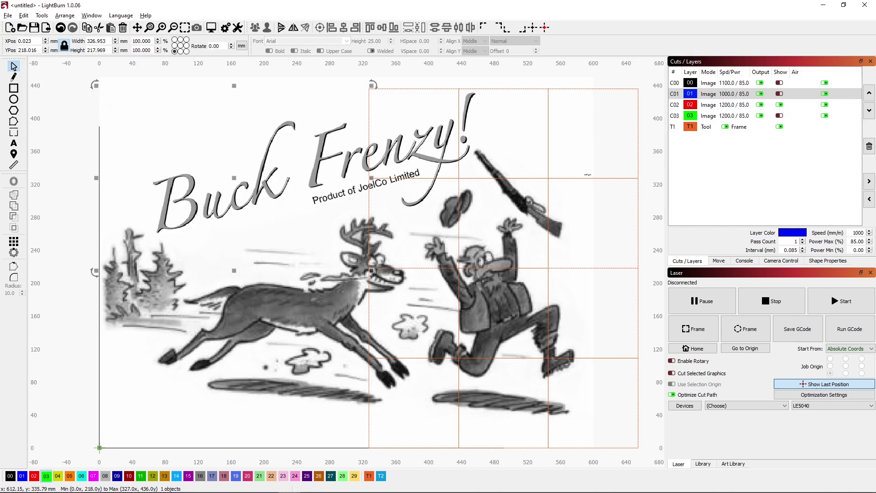
{"action": "left_click", "coordinate": [497, 235]}
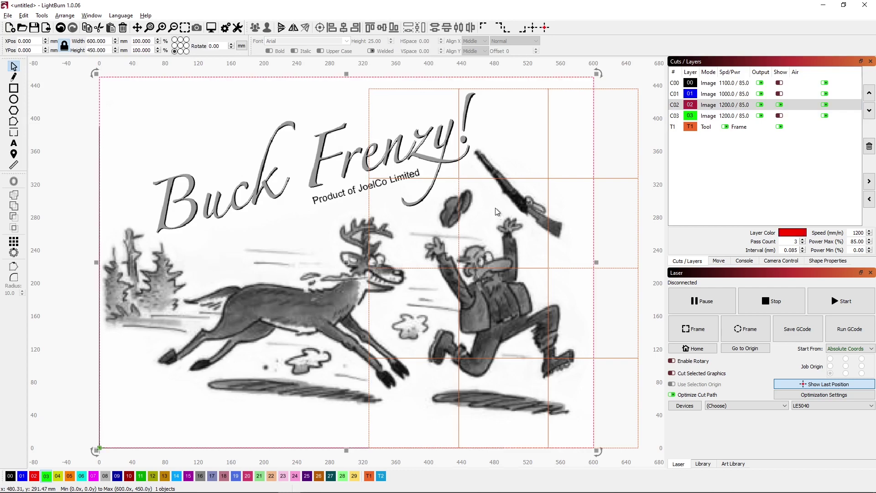
Mask the layer 02 image to the upper-right block and flatten it
{"action": "key", "text": "ctrl+a"}
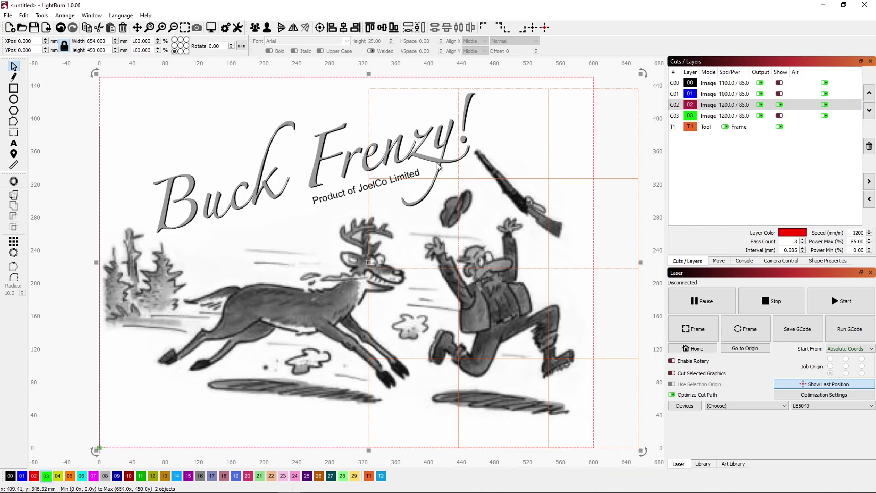
{"action": "right_click", "coordinate": [470, 187]}
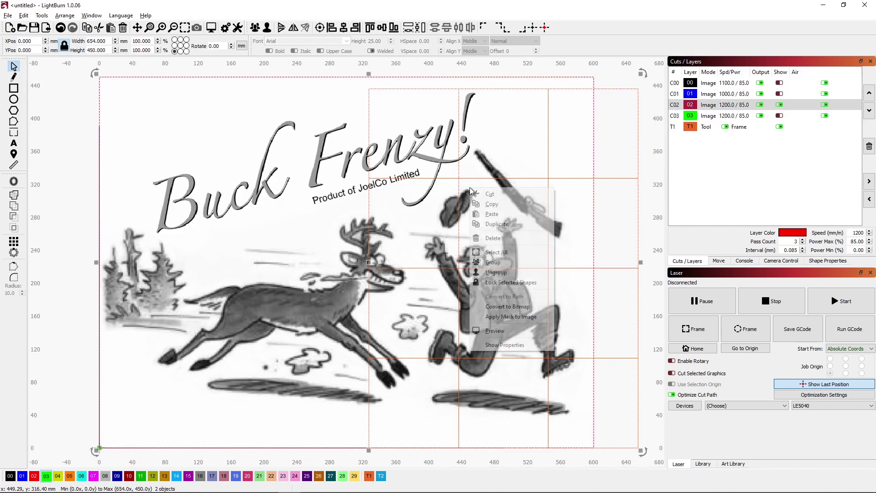
{"action": "left_click", "coordinate": [512, 316]}
{"action": "right_click", "coordinate": [511, 232]}
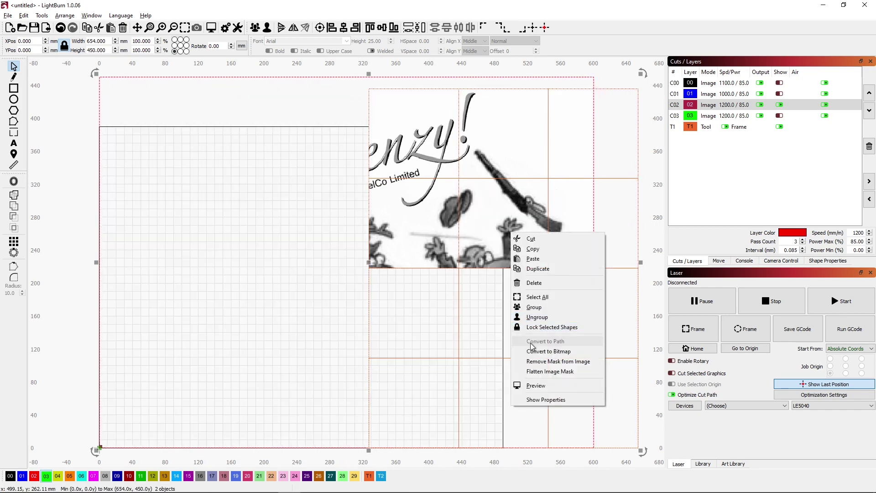
{"action": "left_click", "coordinate": [534, 371]}
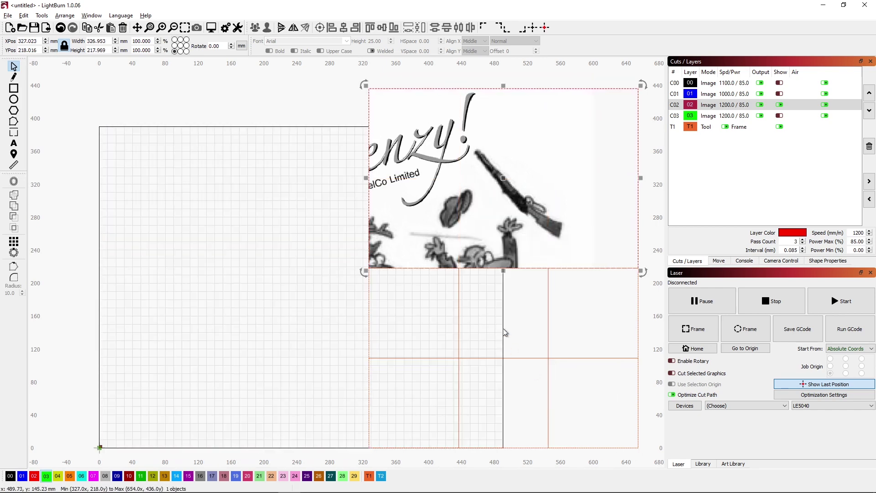
Show layer 03, then mask its image to the lower-right block and flatten it
{"action": "left_click", "coordinate": [779, 116]}
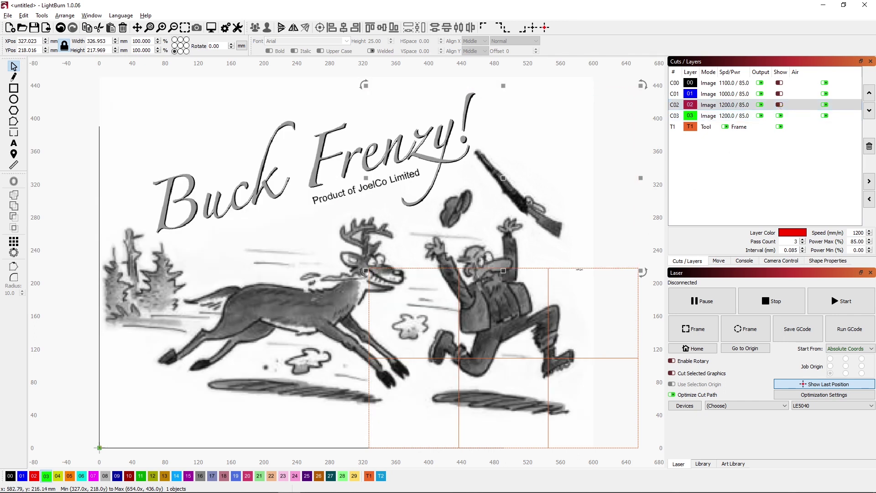
{"action": "left_click", "coordinate": [450, 195]}
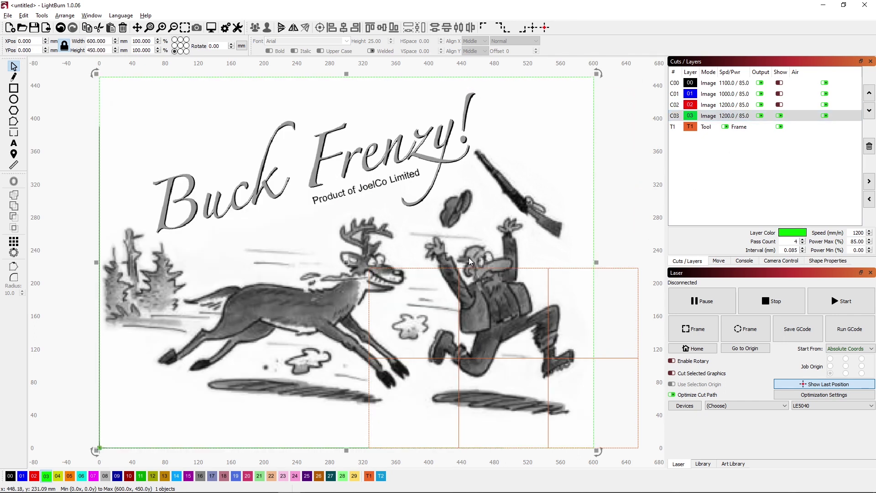
{"action": "left_click", "coordinate": [486, 377], "text": "shift"}
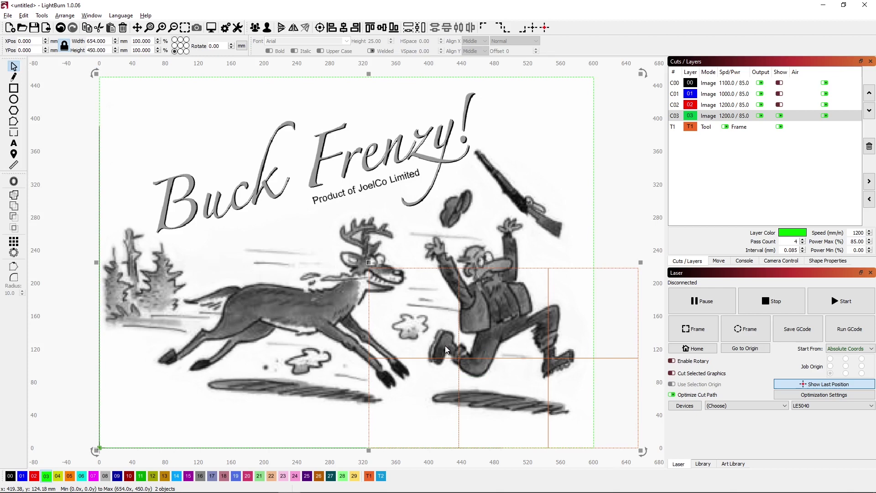
{"action": "right_click", "coordinate": [442, 334]}
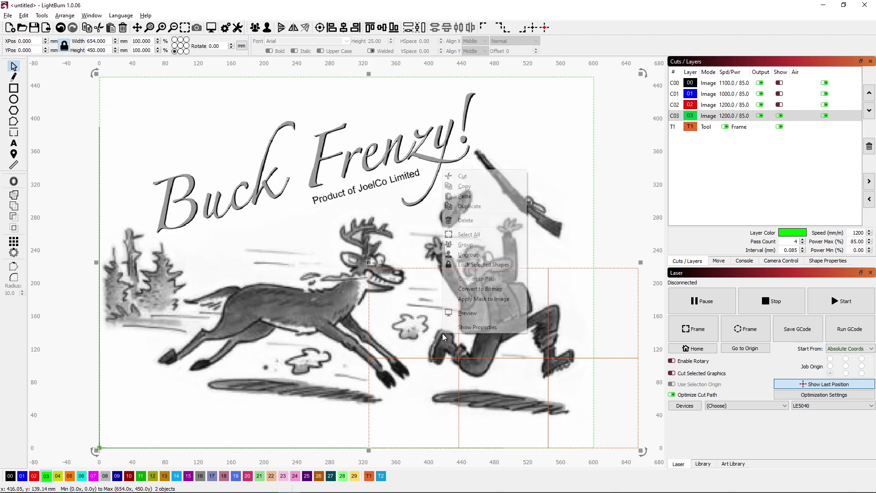
{"action": "left_click", "coordinate": [475, 299]}
{"action": "right_click", "coordinate": [472, 314]}
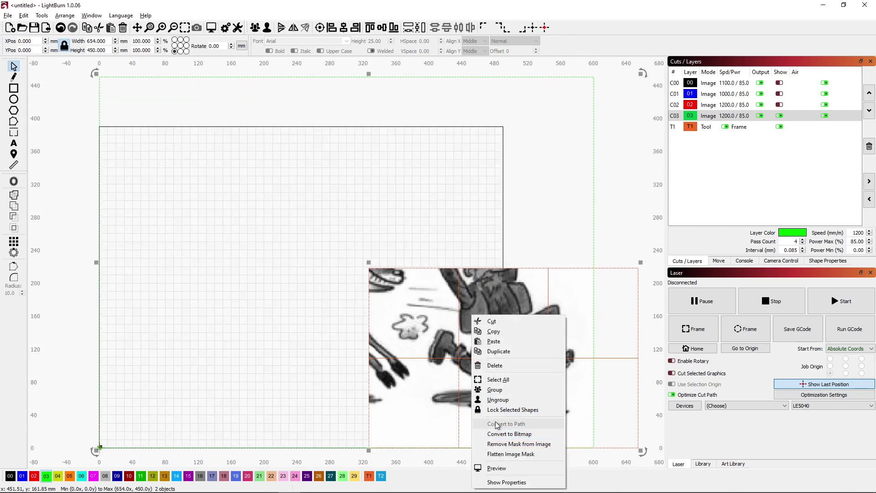
{"action": "left_click", "coordinate": [501, 453]}
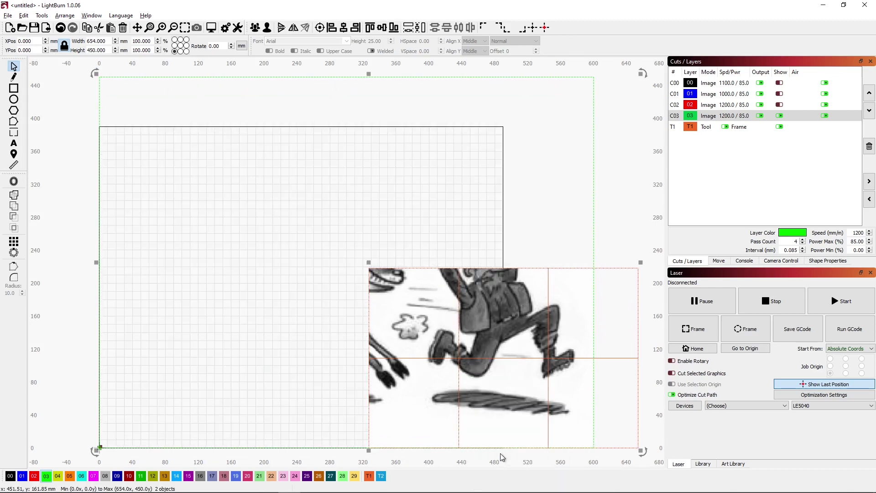
Show the upper-right, Buck Fr and deer piece layers, then select and deselect the upper-right piece
{"action": "left_click", "coordinate": [779, 104]}
{"action": "left_click", "coordinate": [780, 94]}
{"action": "left_click", "coordinate": [780, 83]}
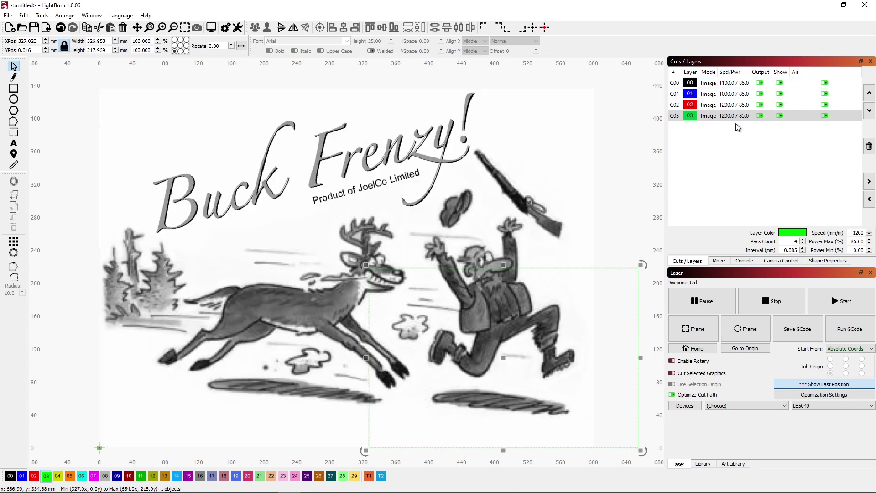
{"action": "left_click", "coordinate": [612, 225]}
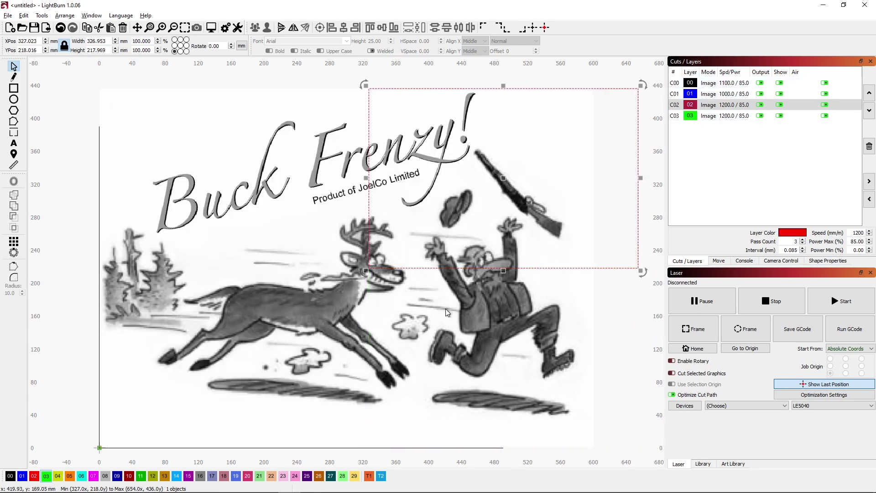
{"action": "left_click", "coordinate": [66, 165]}
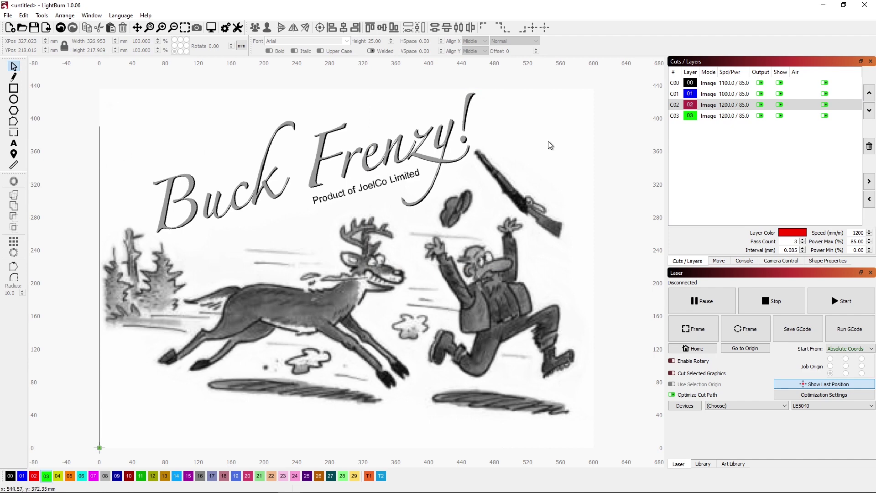
Toggle the upper-right, Buck Fr and deer layers off and back on to check each piece
{"action": "left_click", "coordinate": [780, 105]}
{"action": "left_click", "coordinate": [781, 105]}
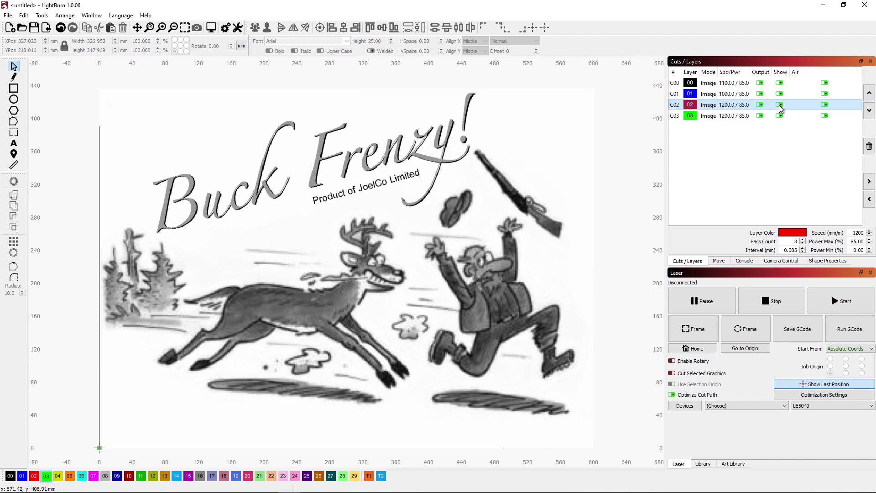
{"action": "left_click", "coordinate": [781, 94]}
{"action": "left_click", "coordinate": [780, 93]}
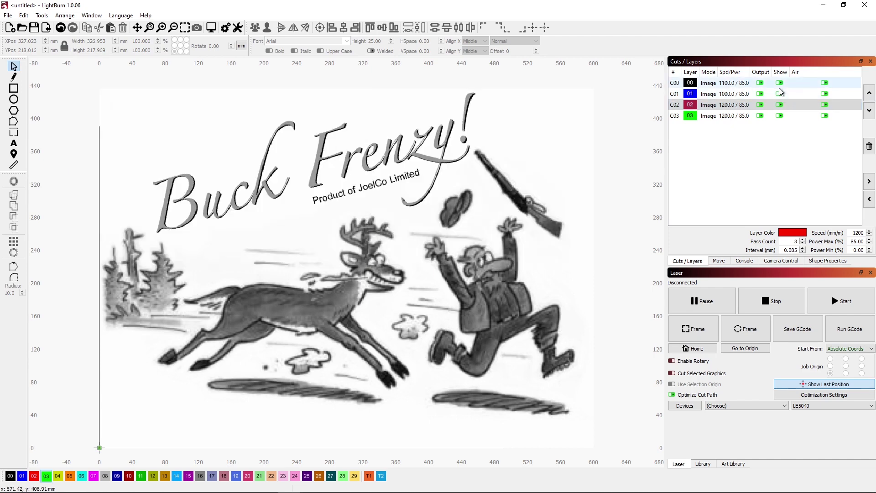
{"action": "left_click", "coordinate": [780, 83]}
{"action": "left_click", "coordinate": [780, 84]}
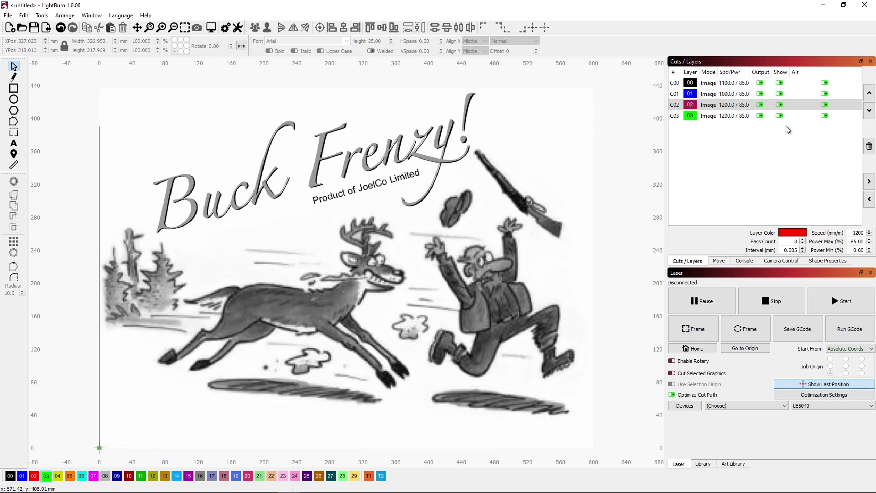
Move the Buck Fr, hunter and upper-right pieces onto the lower-left grid block
{"action": "left_click", "coordinate": [261, 171]}
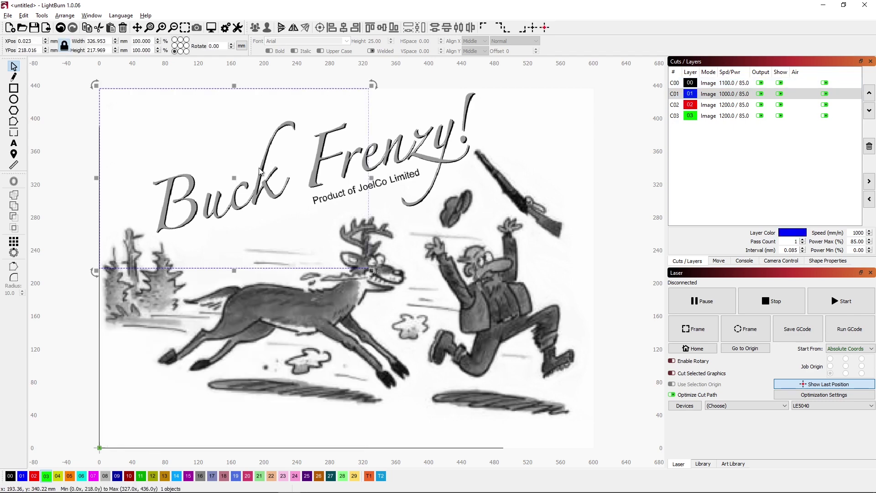
{"action": "left_click", "coordinate": [526, 28]}
{"action": "left_click", "coordinate": [451, 295]}
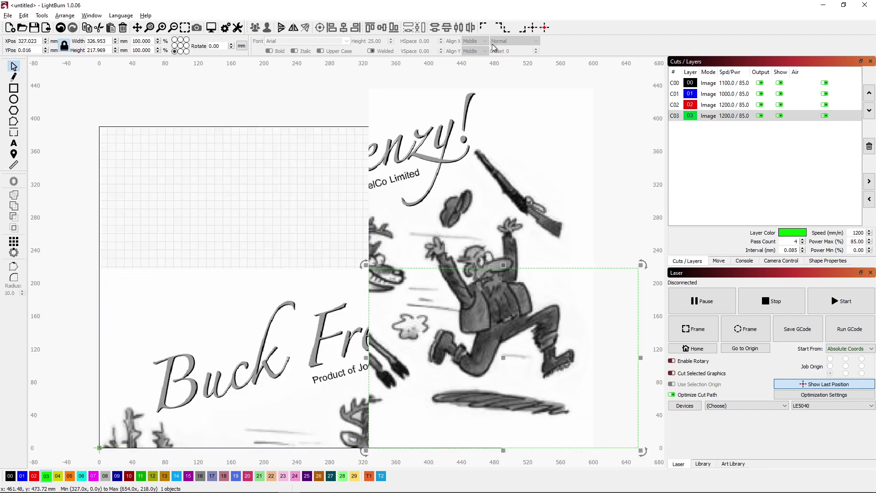
{"action": "left_click", "coordinate": [504, 28]}
{"action": "left_click", "coordinate": [476, 144]}
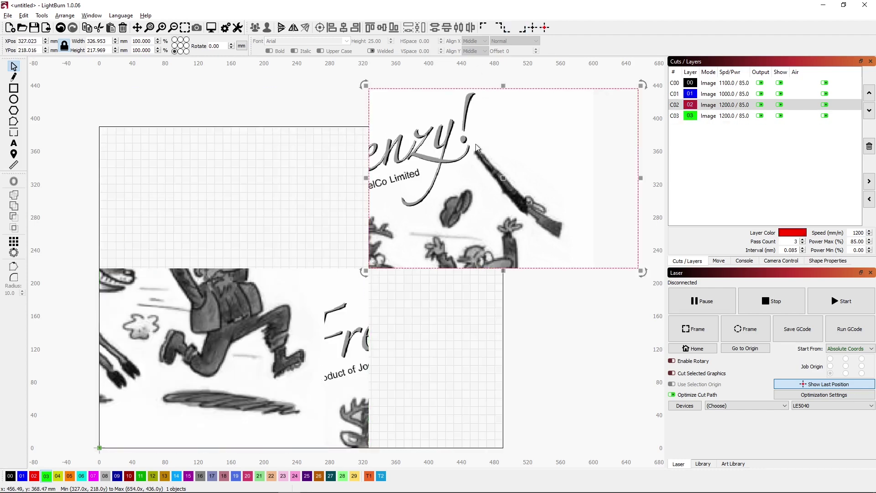
{"action": "left_click", "coordinate": [504, 28]}
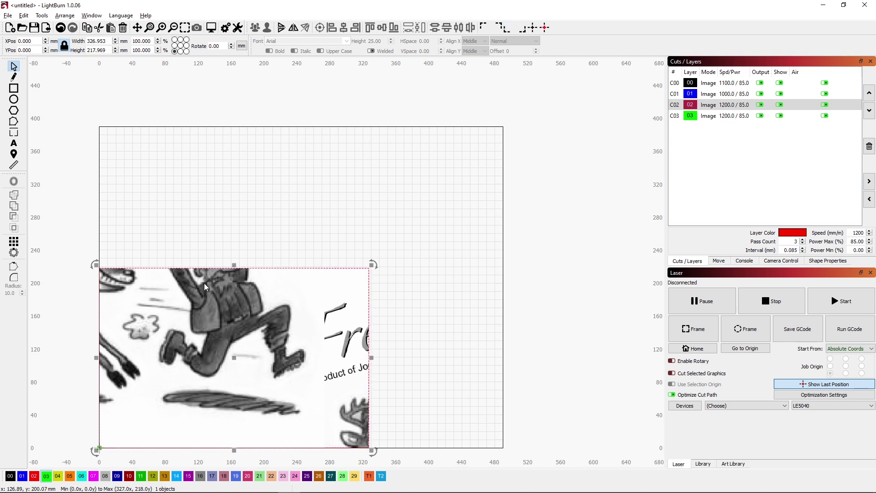
Hide the Buck Fr, upper-right and hunter layers to view the deer piece, then hide it too
{"action": "left_click", "coordinate": [780, 94]}
{"action": "left_click", "coordinate": [780, 104]}
{"action": "left_click", "coordinate": [779, 116]}
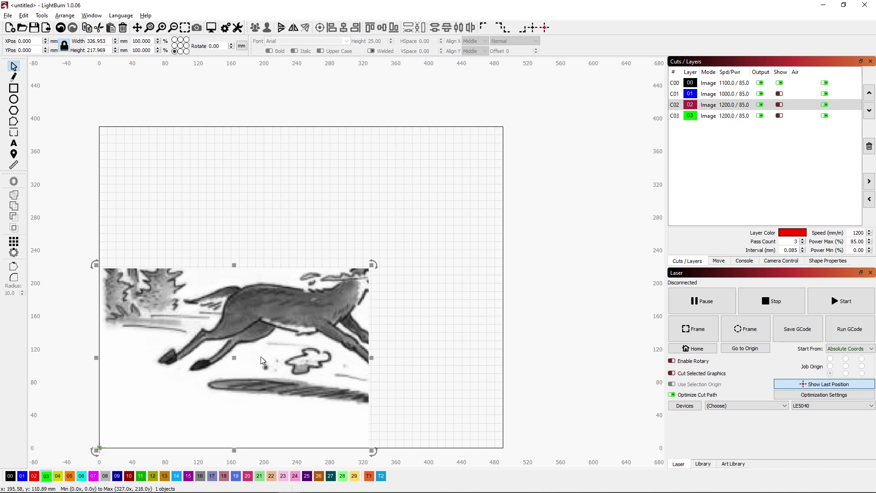
{"action": "left_click", "coordinate": [771, 84]}
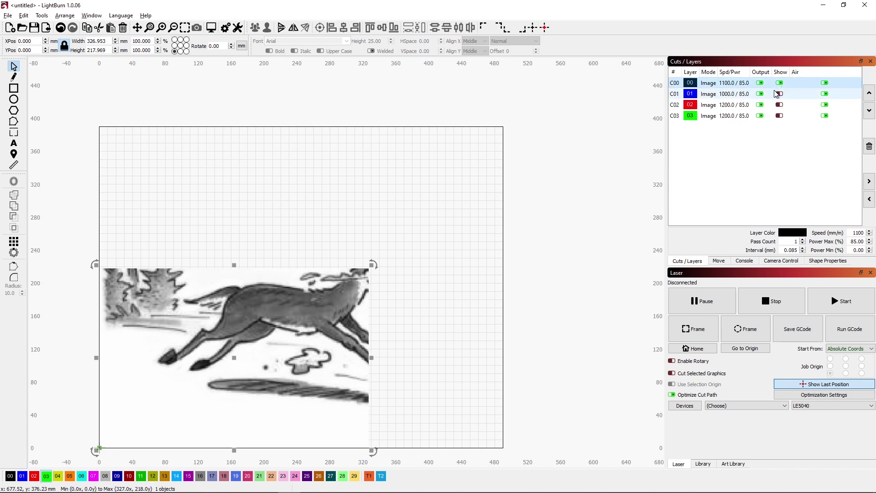
{"action": "left_click", "coordinate": [783, 93]}
Show the Buck Fr, nzy! and hunter pieces one at a time, then show all four layers
{"action": "left_click", "coordinate": [780, 94], "text": "ctrl"}
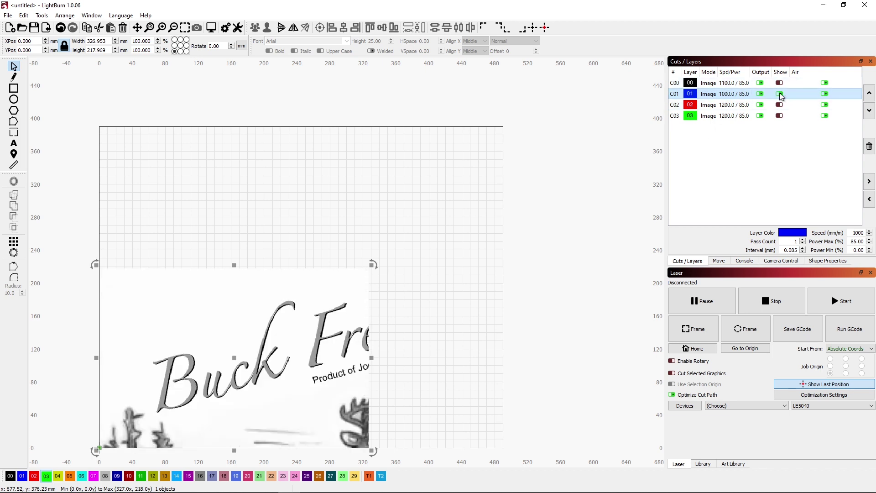
{"action": "left_click", "coordinate": [779, 93]}
{"action": "left_click", "coordinate": [780, 104]}
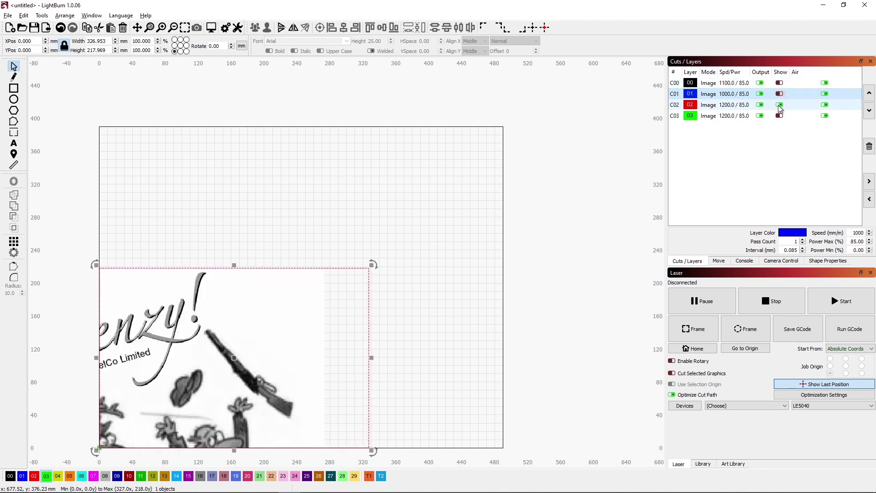
{"action": "left_click", "coordinate": [779, 105]}
{"action": "left_click", "coordinate": [780, 115]}
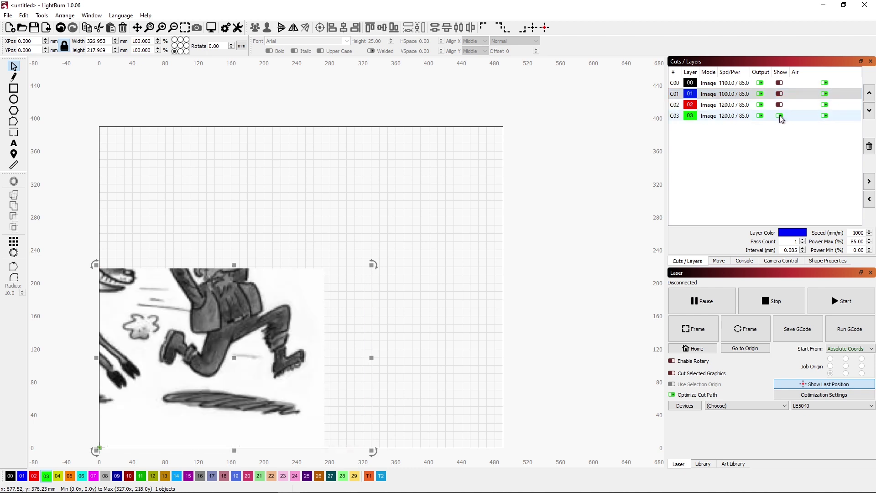
{"action": "left_click", "coordinate": [780, 83]}
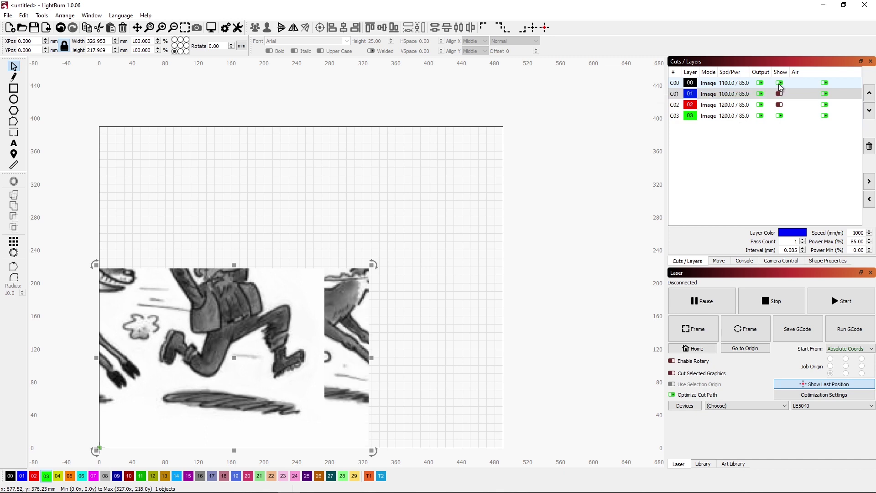
{"action": "left_click", "coordinate": [780, 94]}
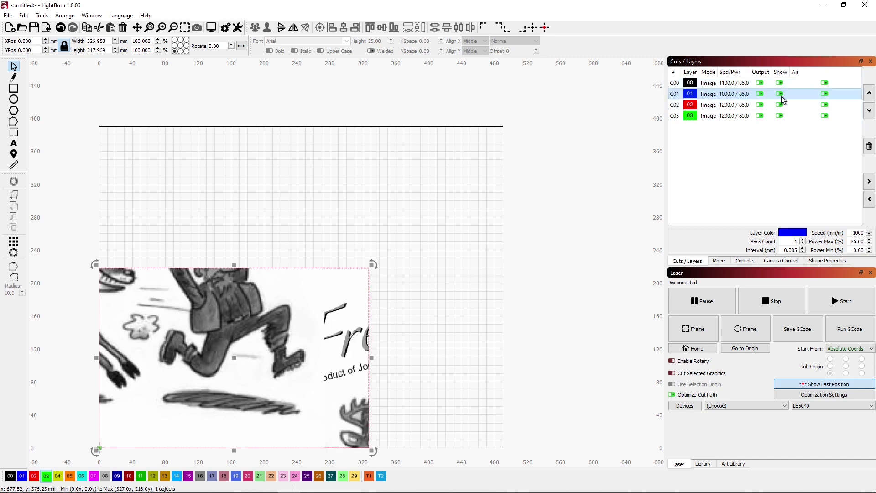
Undo the visibility toggles and piece moves so each piece returns to its block, then deselect
{"action": "key", "text": "ctrl+z"}
{"action": "key", "text": "ctrl+z"}
{"action": "key", "text": "ctrl+z"}
{"action": "key", "text": "ctrl+z"}
{"action": "key", "text": "ctrl+z"}
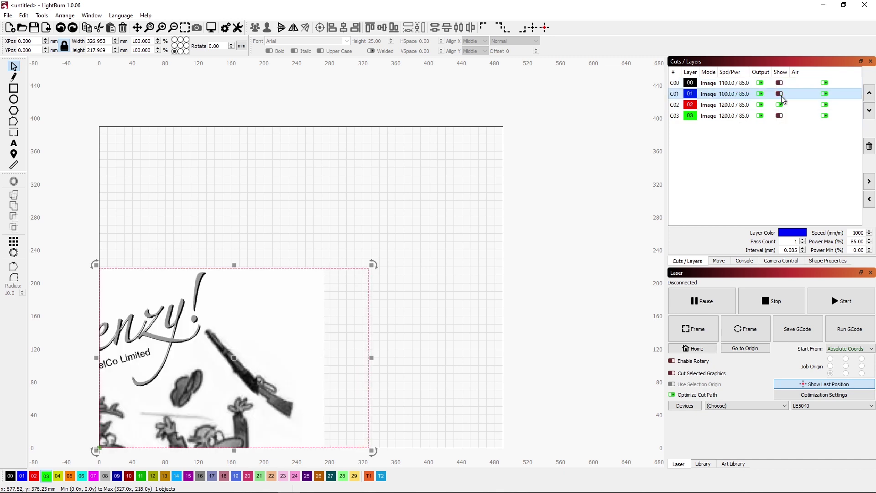
{"action": "key", "text": "ctrl+shift+z"}
{"action": "key", "text": "ctrl+shift+z"}
{"action": "key", "text": "ctrl+shift+z"}
{"action": "key", "text": "ctrl+shift+z"}
{"action": "key", "text": "ctrl+shift+z"}
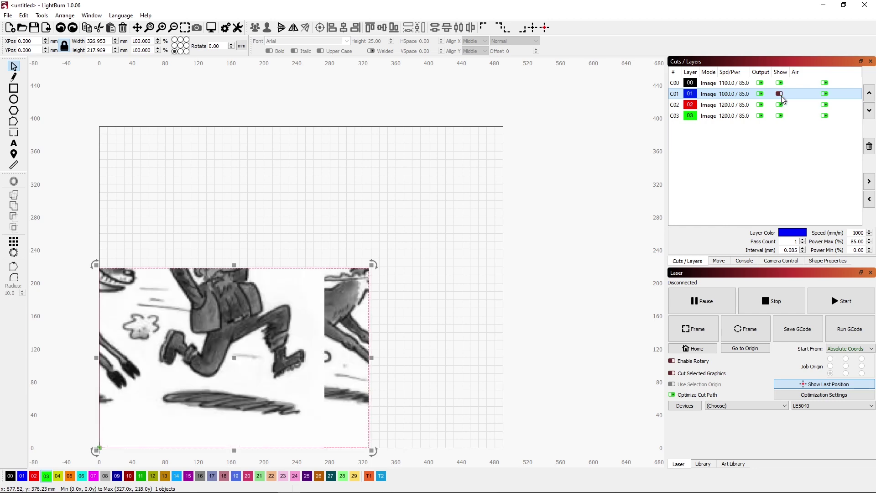
{"action": "key", "text": "ctrl+shift+z"}
{"action": "key", "text": "ctrl+shift+z"}
{"action": "key", "text": "ctrl+shift+z"}
{"action": "key", "text": "ctrl+shift+z"}
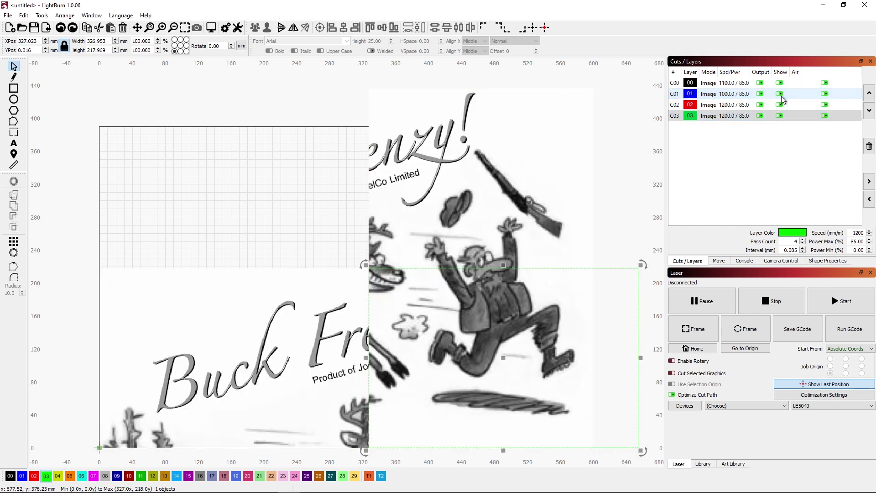
{"action": "key", "text": "ctrl+shift+z"}
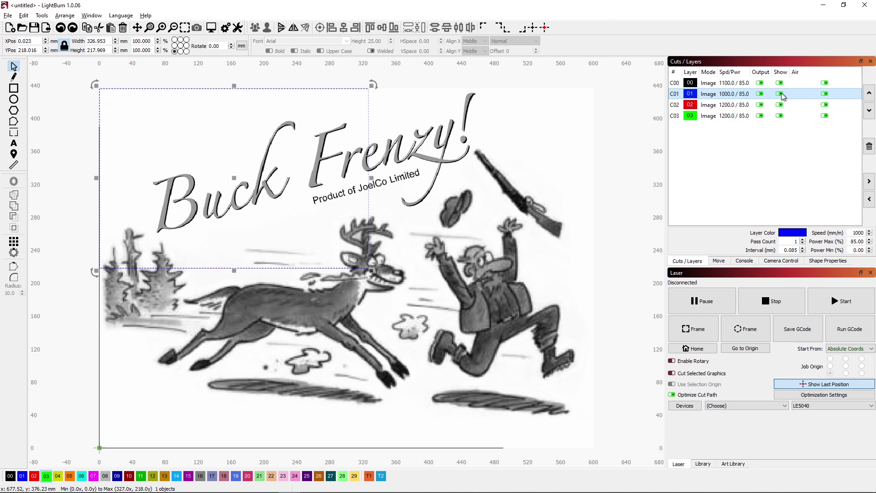
{"action": "key", "text": "ctrl+shift+z"}
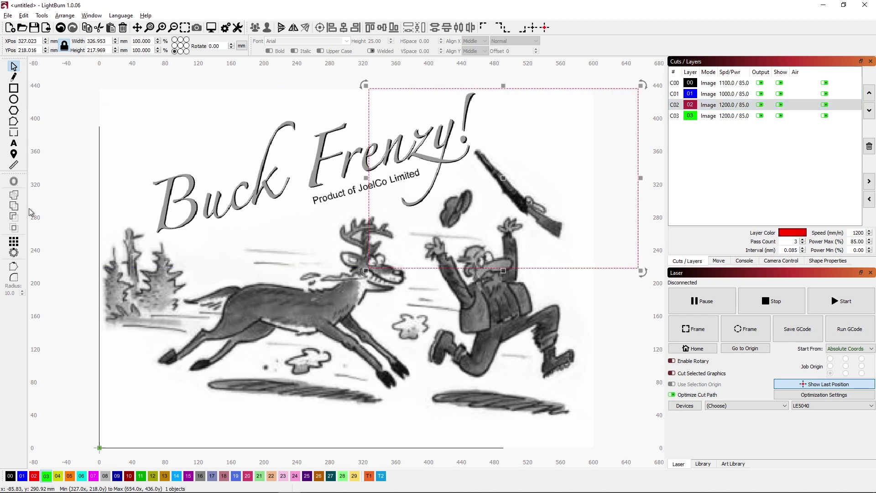
{"action": "left_click", "coordinate": [79, 409]}
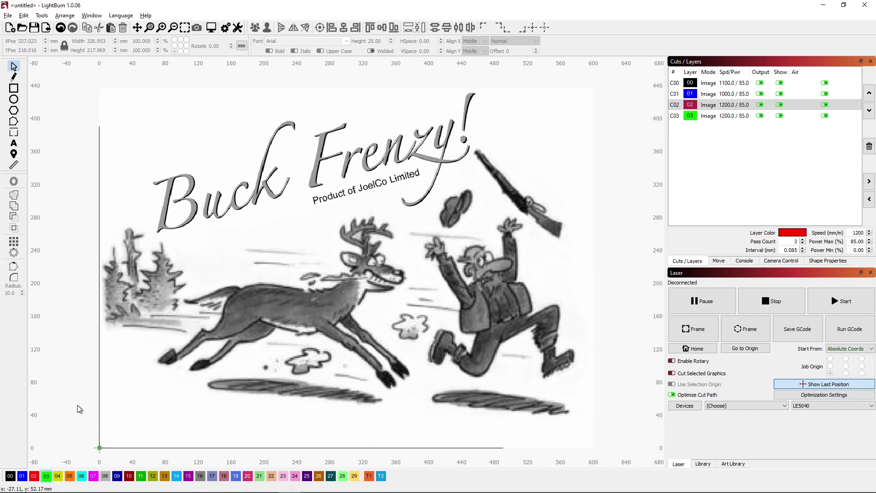